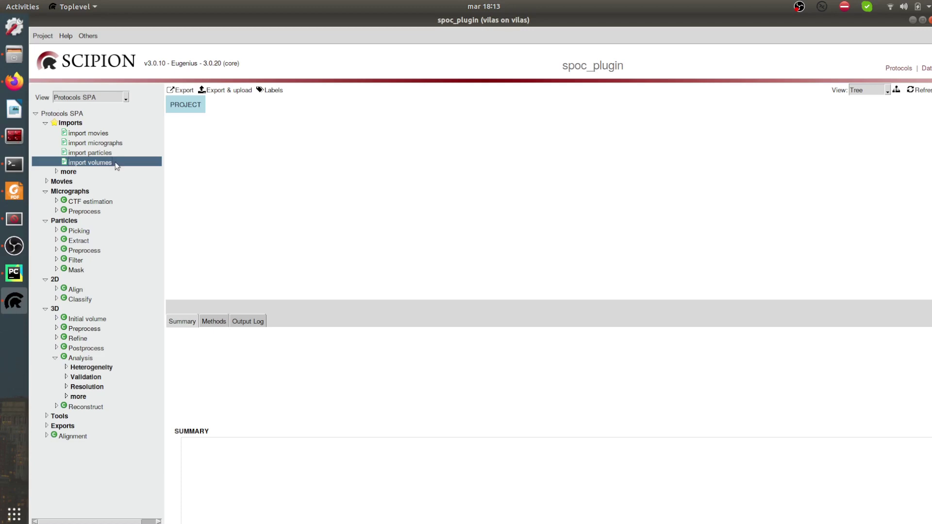
Start an import volumes protocol and choose EMD-5778-half-1.map from the 000_spoc folder as its source file
double_click(116, 166)
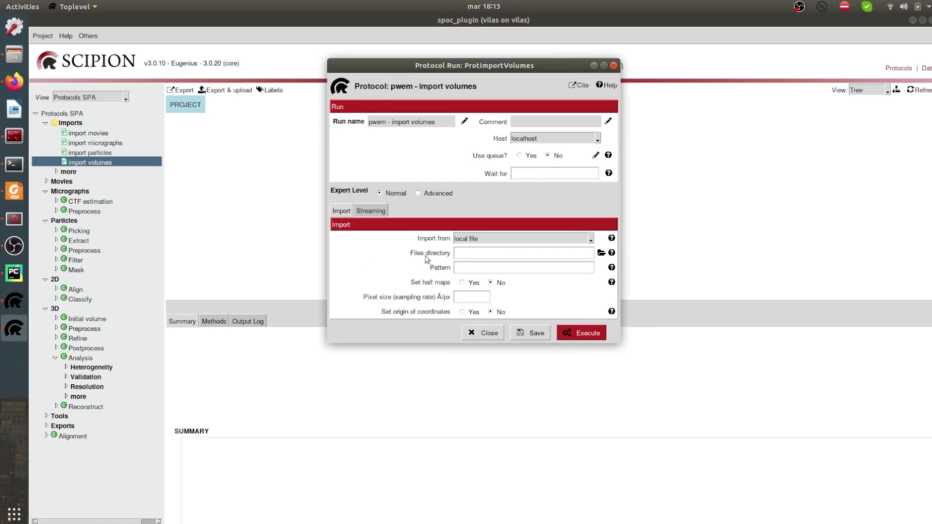
click(604, 255)
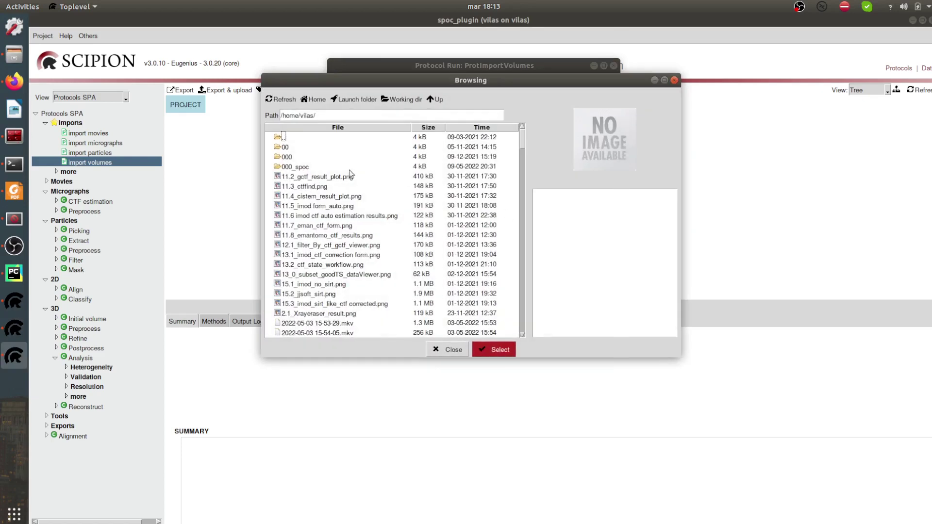
double_click(290, 167)
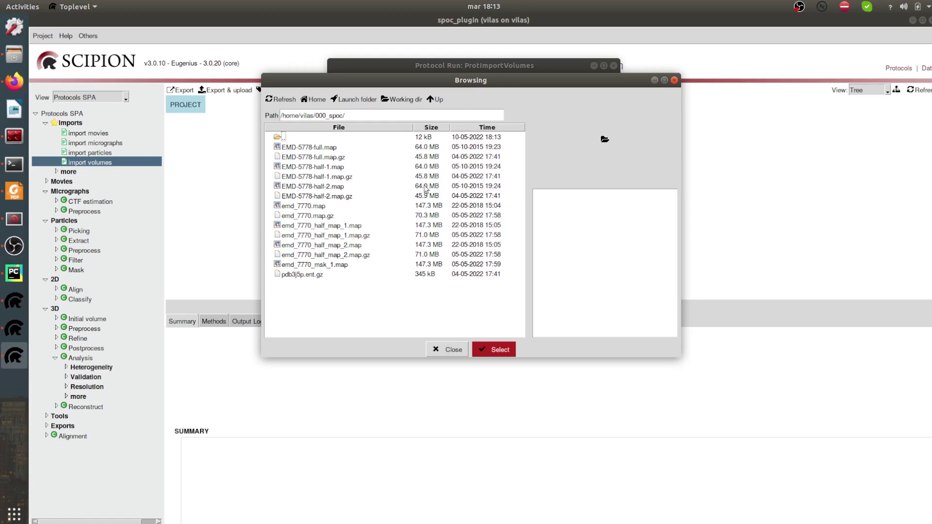
click(325, 168)
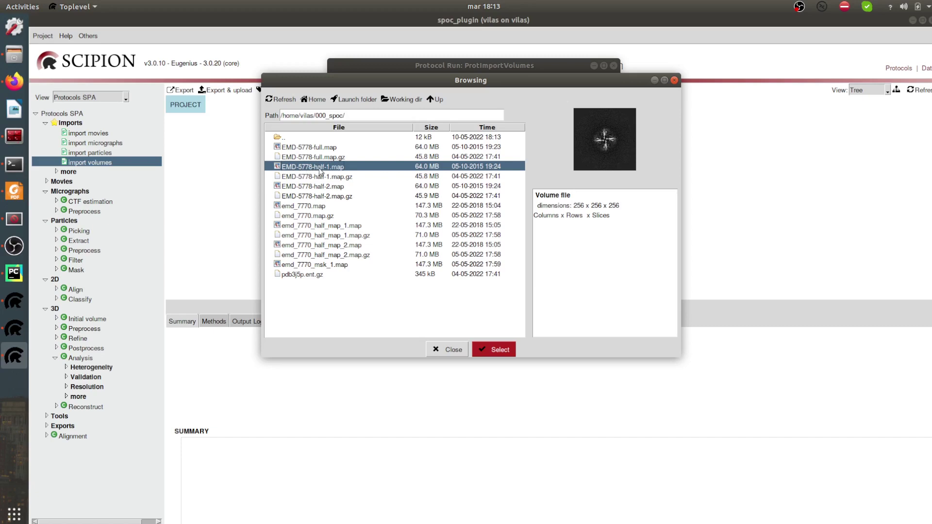
click(508, 352)
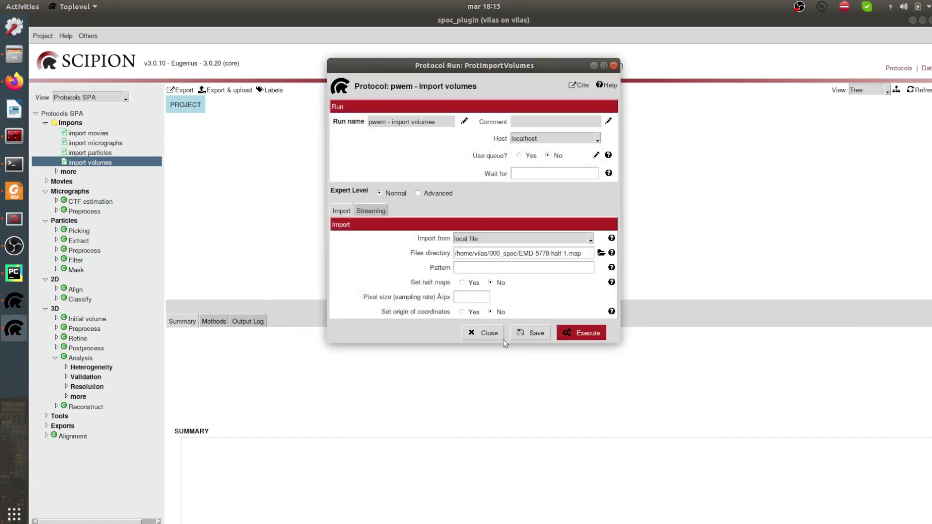
Set the import's pixel size to 1.215 Å/px, name the run half1, and execute it
click(468, 296)
text(1.215)
click(465, 122)
drag(479, 129, 231, 134)
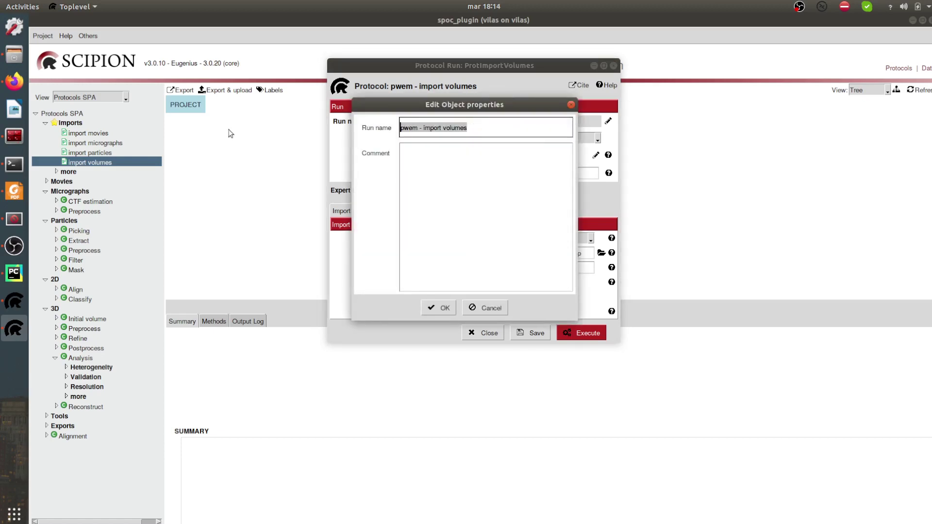
text(half1)
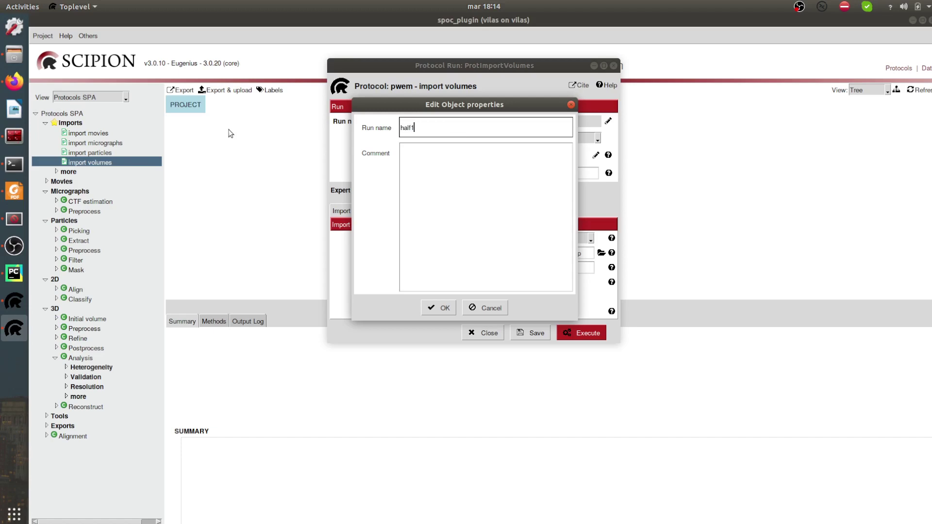
click(439, 308)
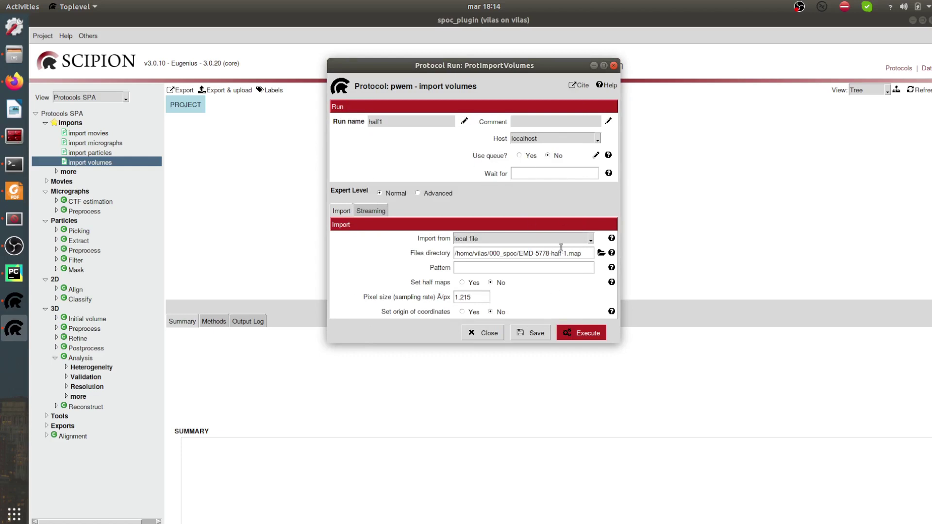
click(605, 333)
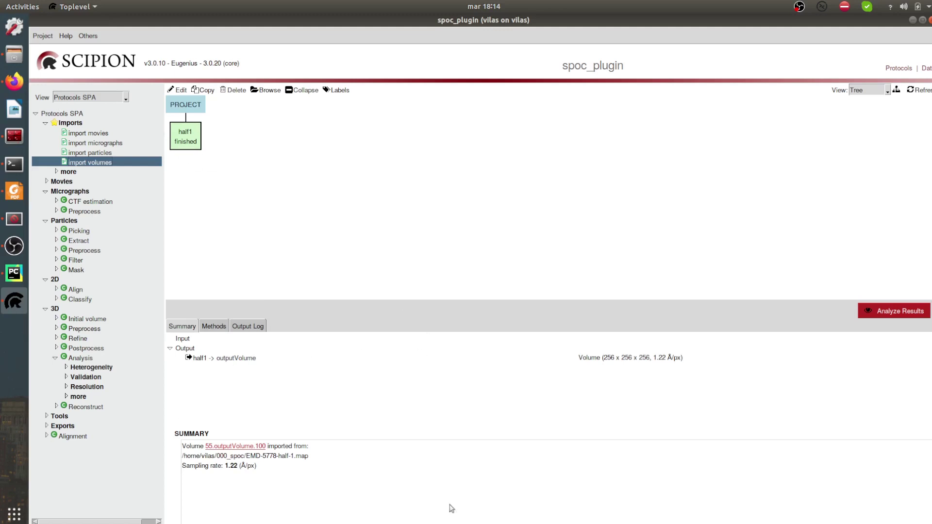
click(242, 360)
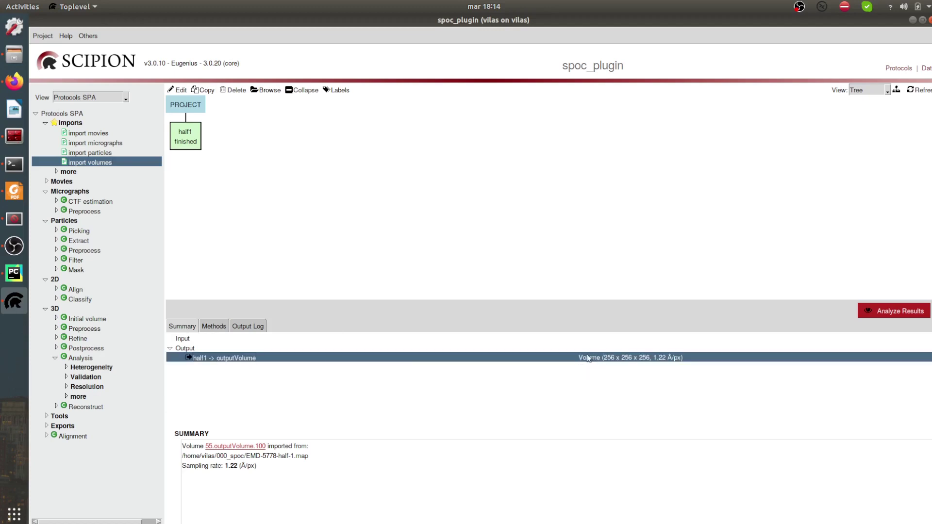
click(663, 368)
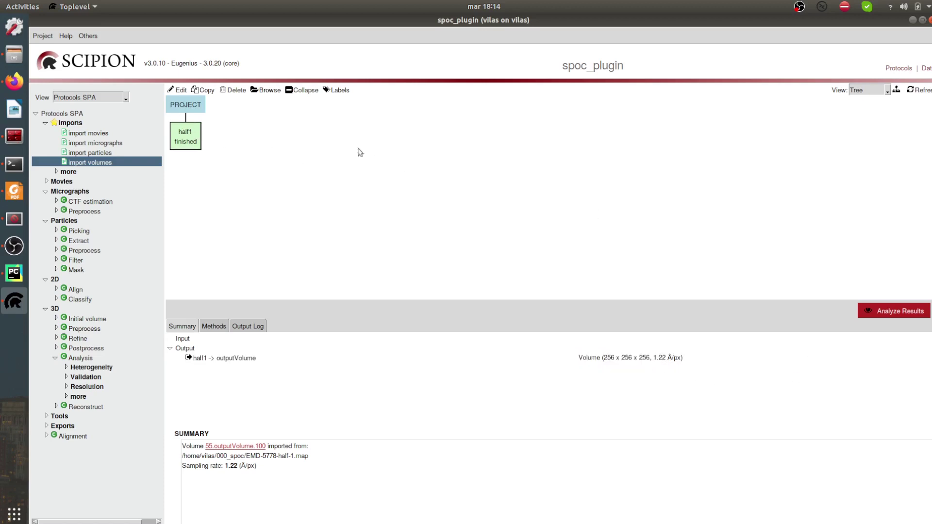
Duplicate the half1 import run and choose EMD-5778-half-2.map as the copy's source file
right_click(189, 137)
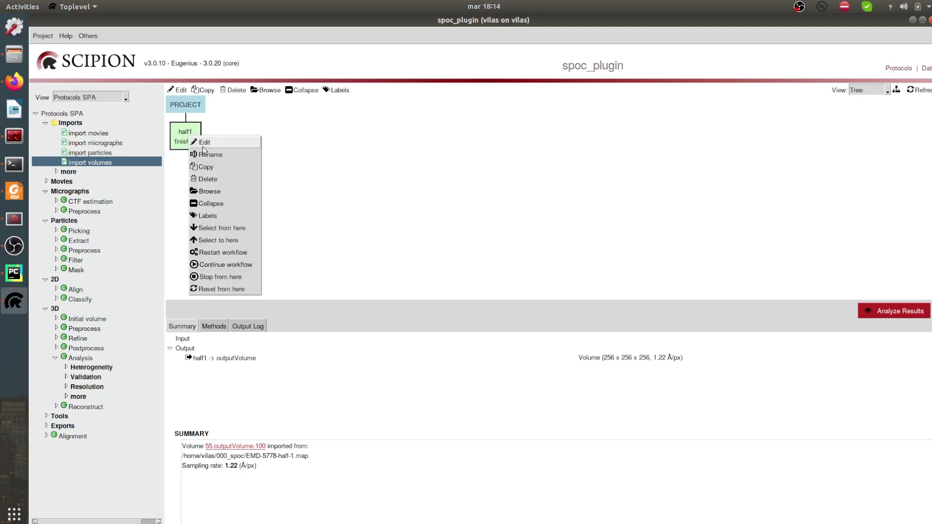
click(224, 168)
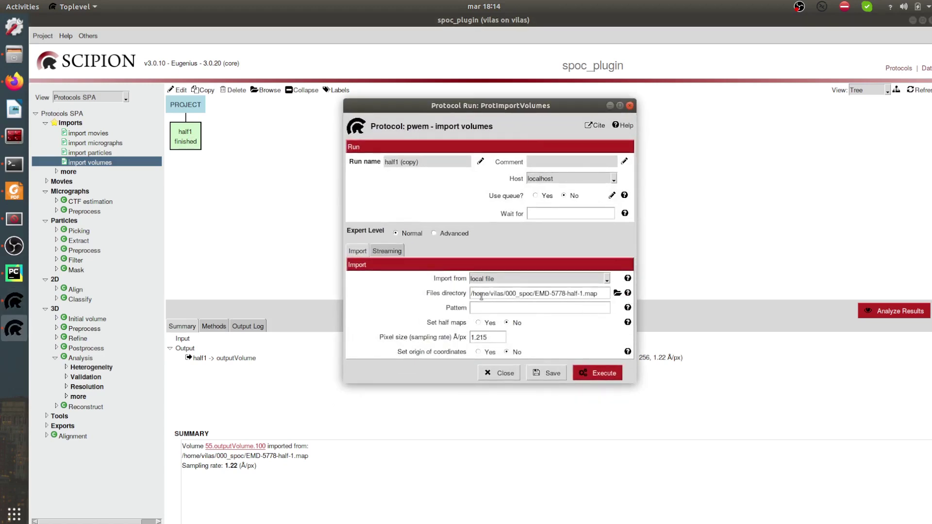
click(617, 293)
click(347, 226)
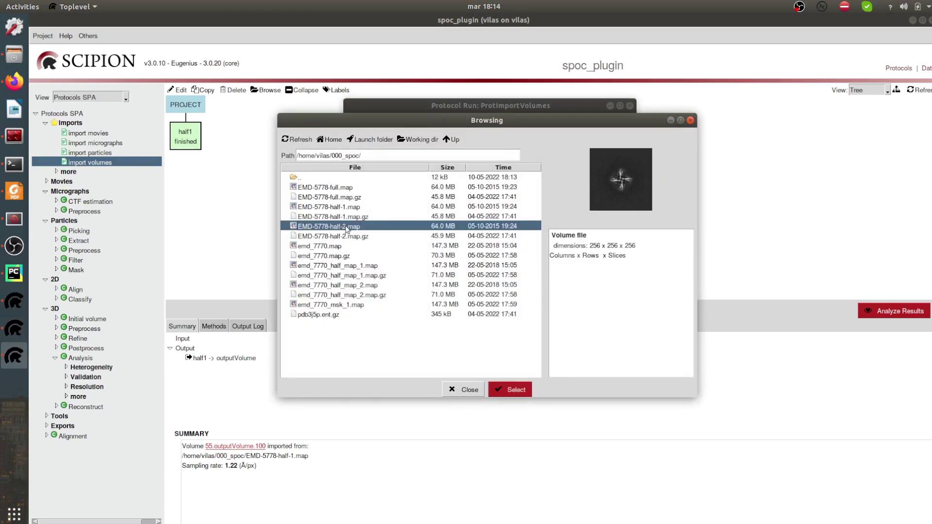
click(511, 390)
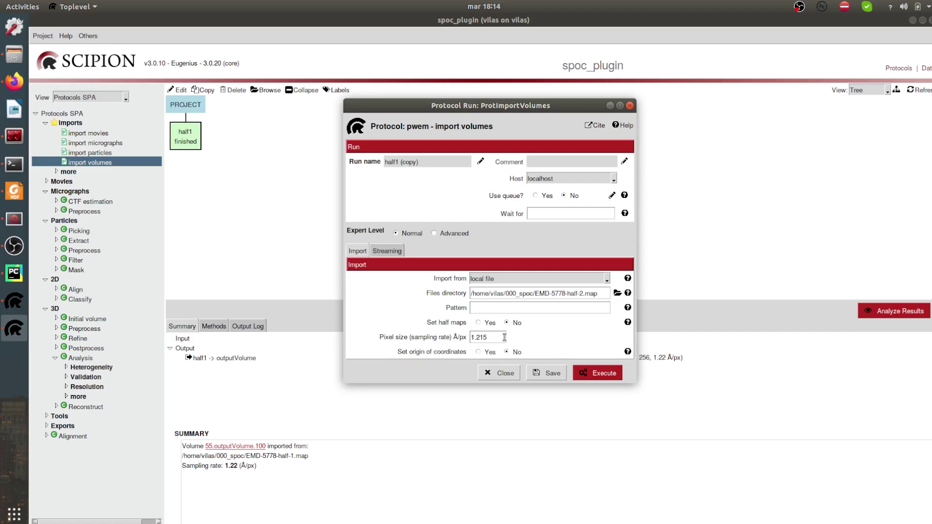
Rename the copied import run as half2 and execute it
click(481, 162)
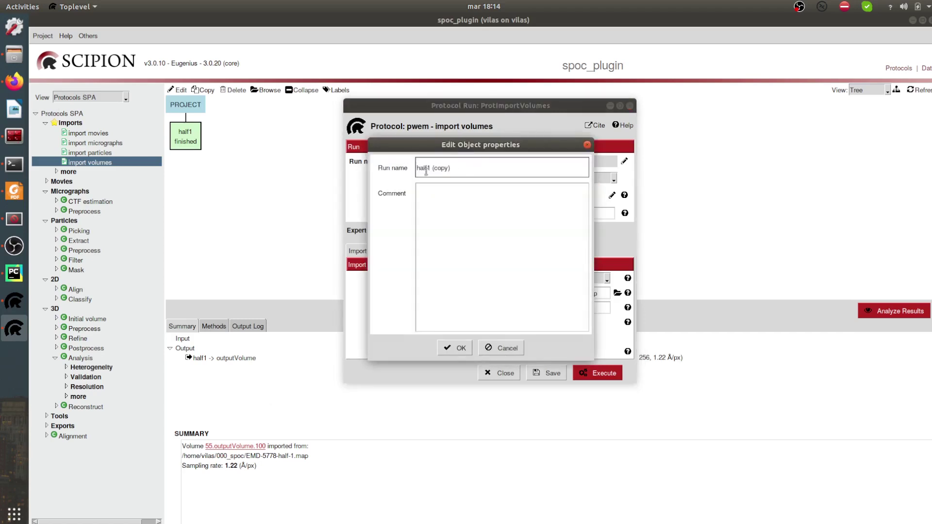
drag(431, 168, 478, 169)
key(BackSpace)
key(BackSpace)
text(2)
click(451, 348)
click(606, 373)
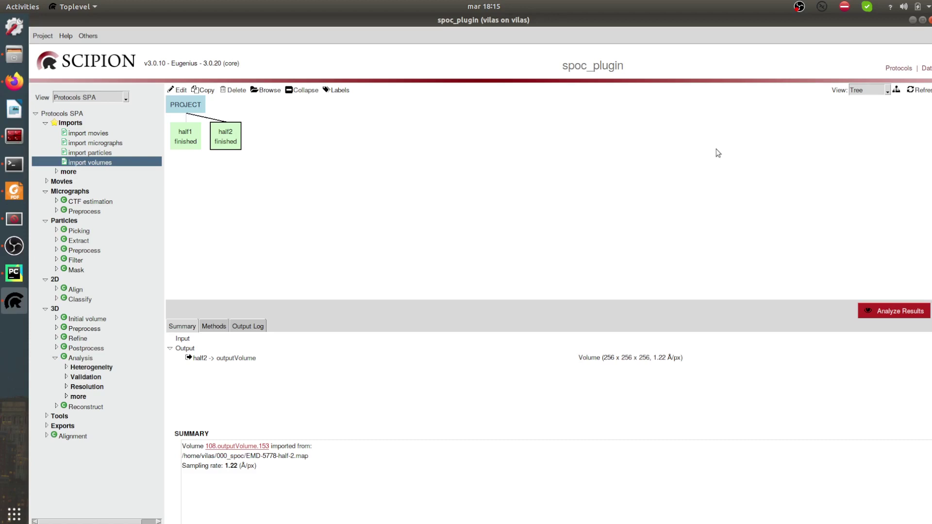
Open the spoc - resolution Analysis protocol from the 3D analysis resolution protocols
click(57, 309)
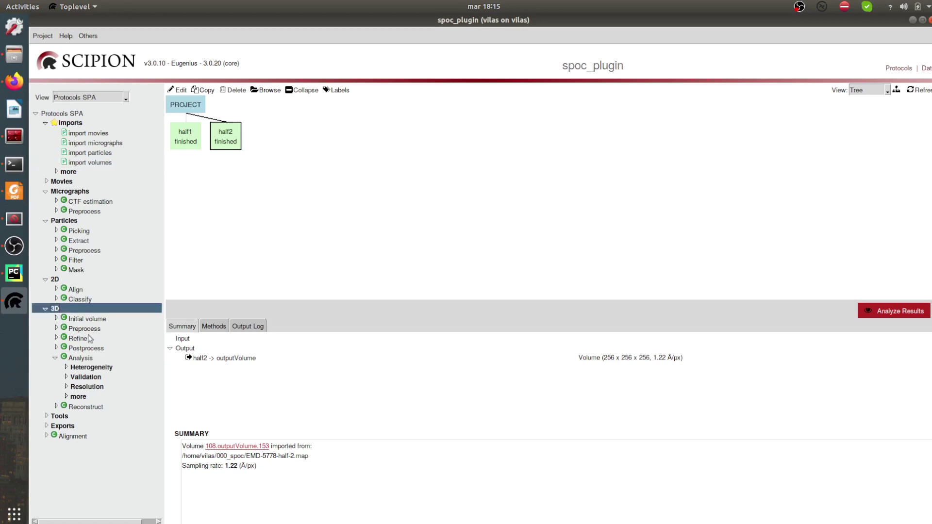
click(86, 360)
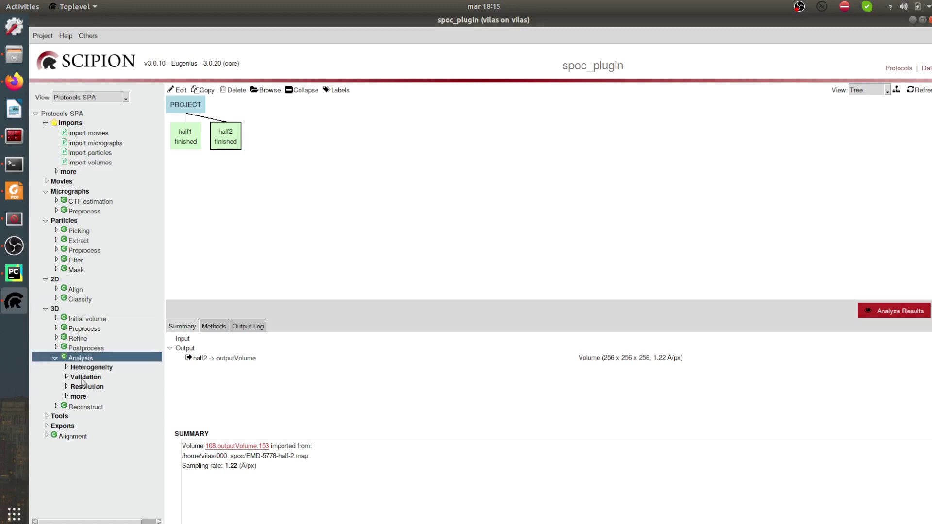
click(66, 387)
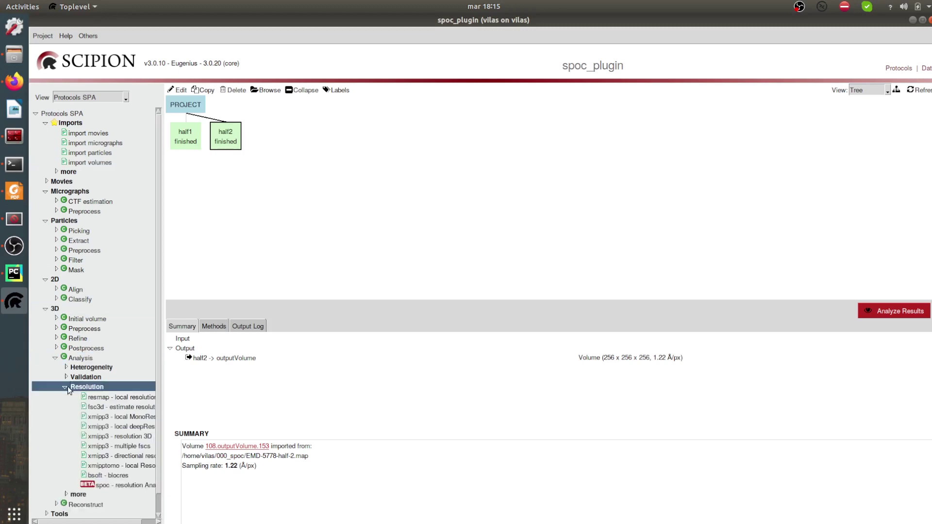
click(113, 485)
drag(165, 469, 206, 470)
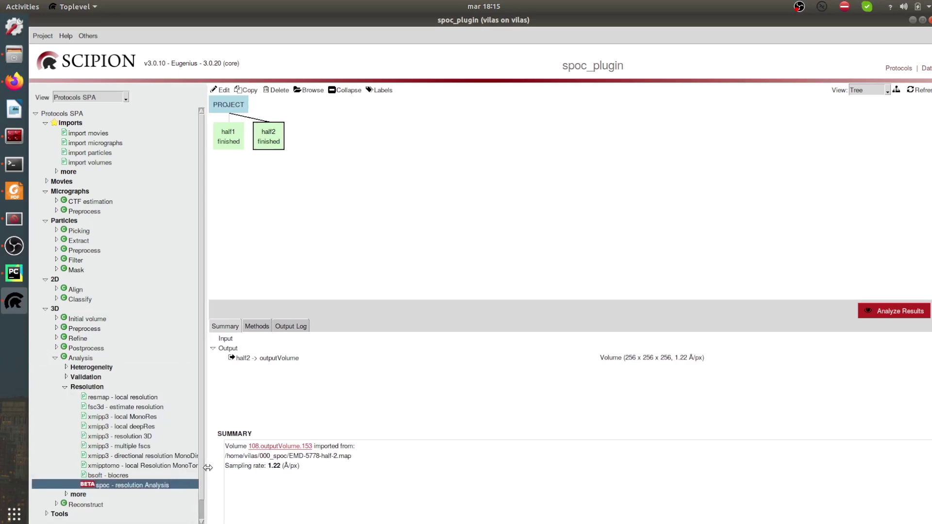
double_click(108, 487)
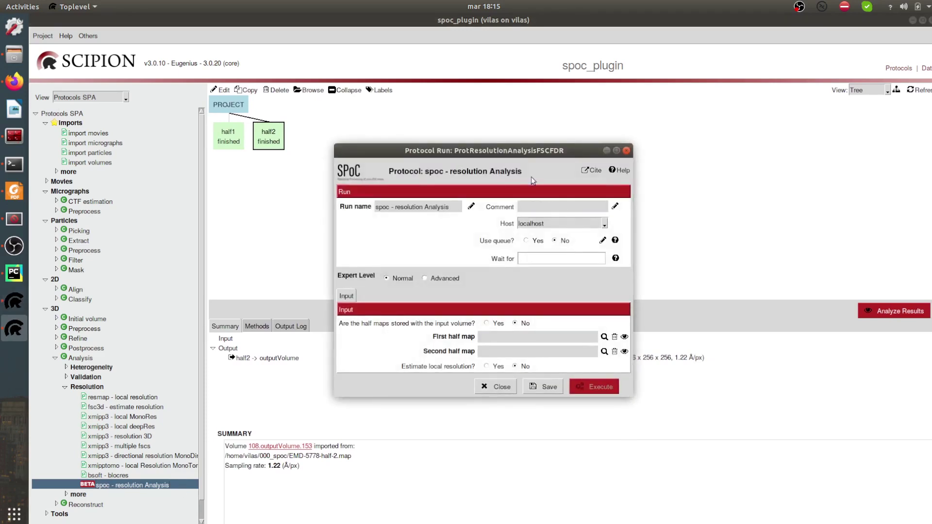
drag(495, 92, 555, 76)
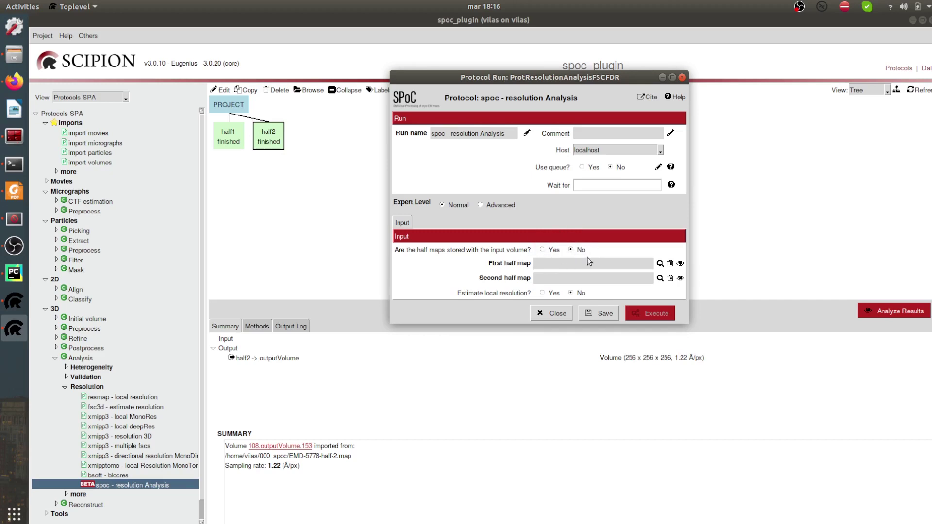
Assign half1.outputVolume as the first half map and half2.outputVolume as the second half map
click(660, 264)
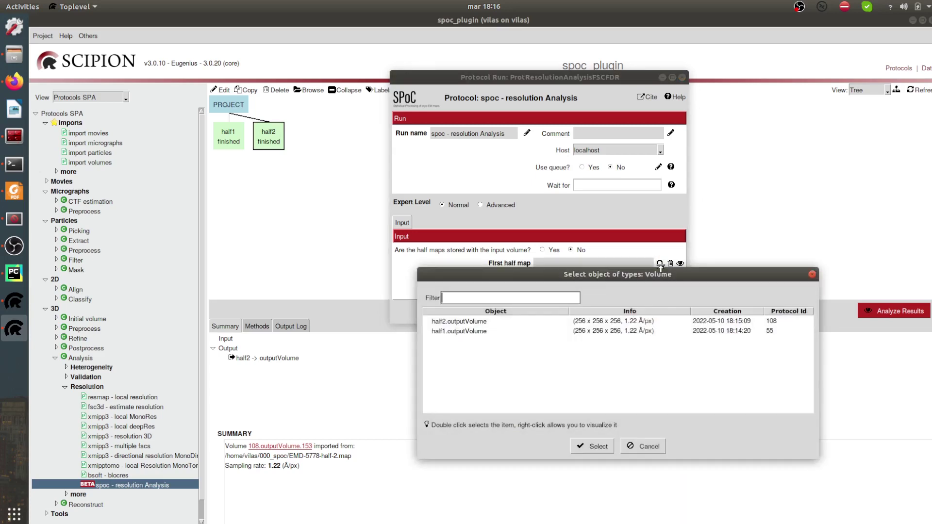
click(472, 330)
click(593, 446)
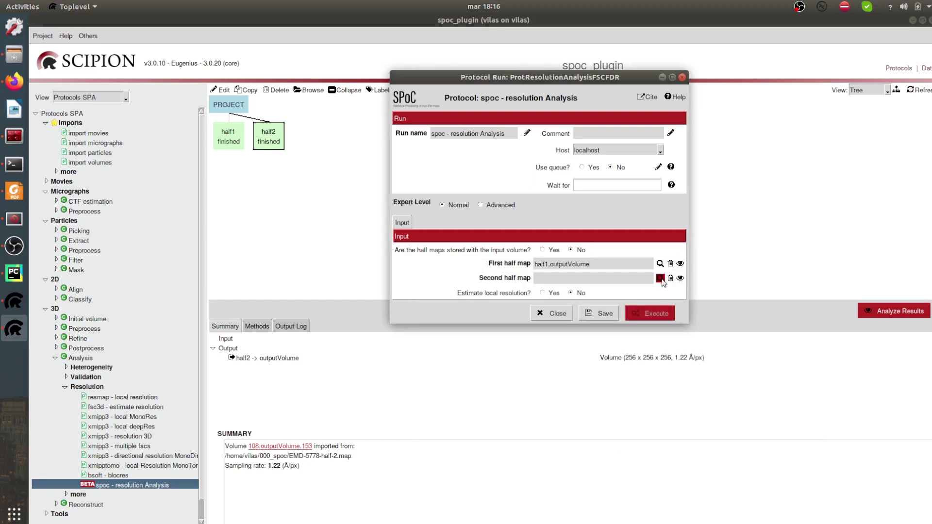
click(660, 278)
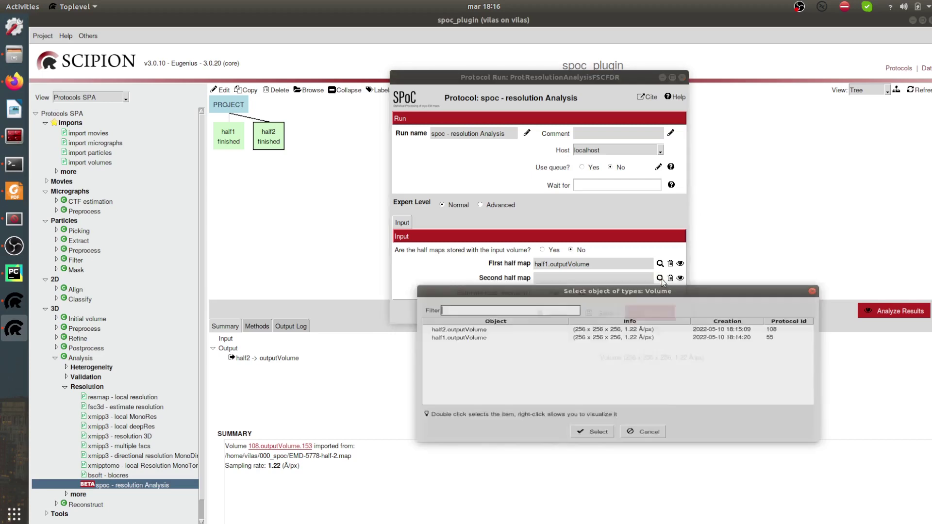
click(461, 322)
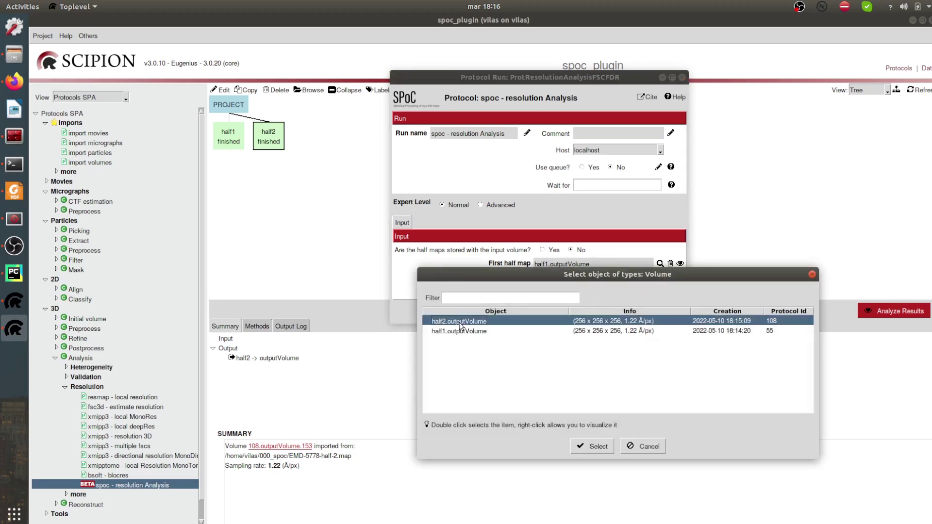
click(607, 448)
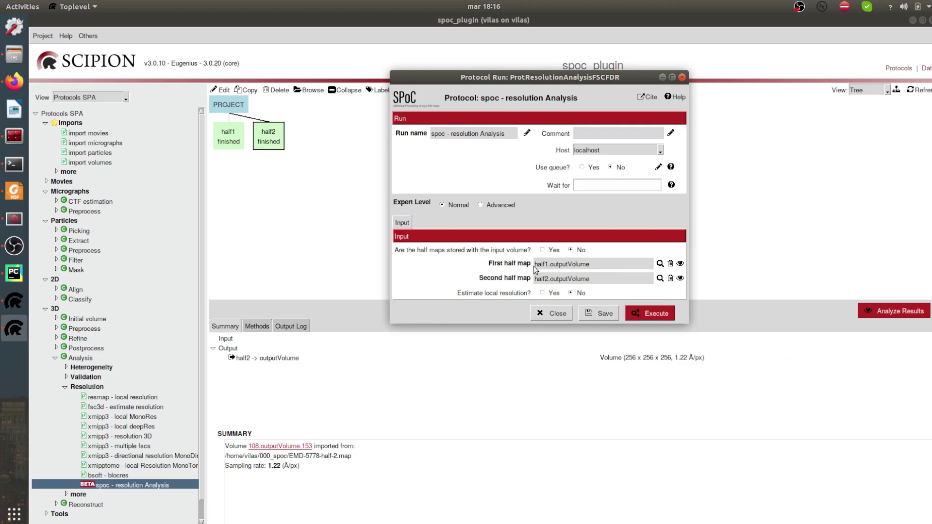
Enable local resolution estimation, set the volume symmetry to c4, and execute the resolution analysis
click(544, 295)
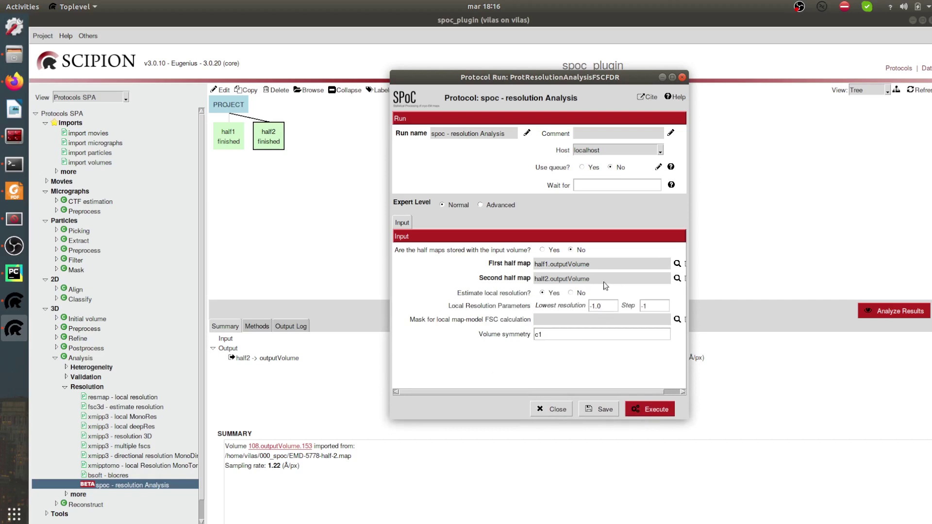
double_click(600, 334)
key(BackSpace)
text(c4)
click(654, 413)
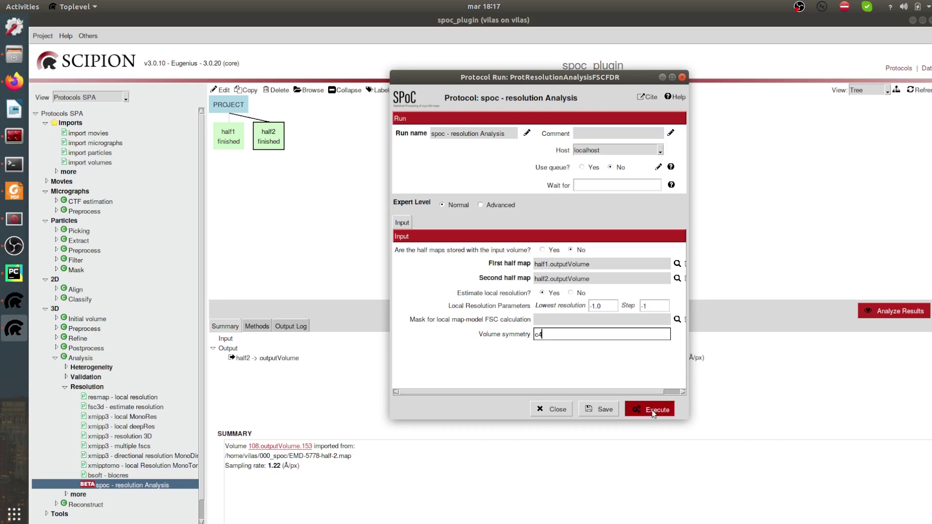
click(653, 413)
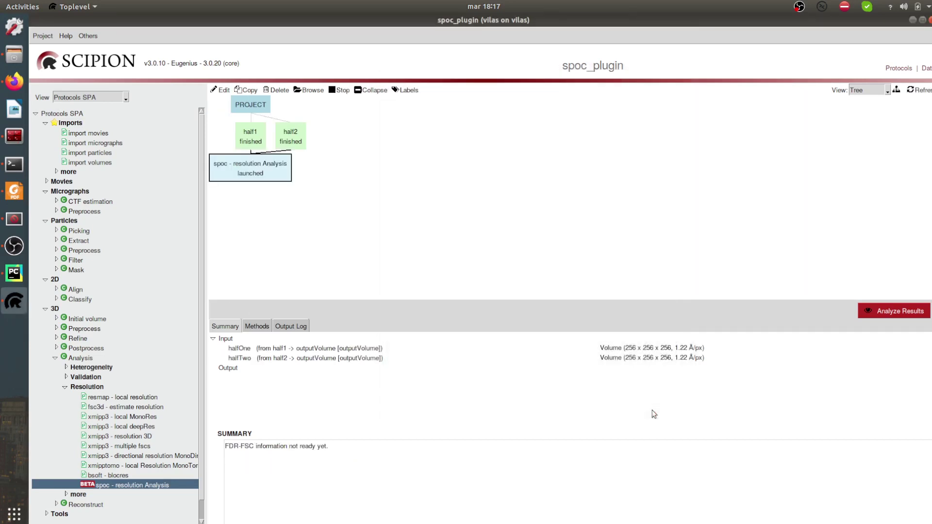
Examine the resolution analysis run's inputs and outputs, its methods, and its output log
drag(263, 171, 278, 172)
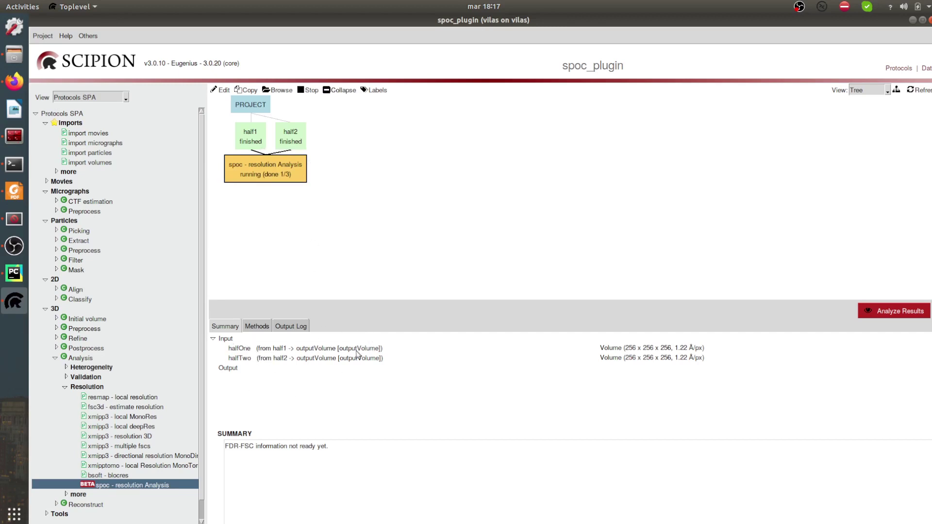
click(228, 368)
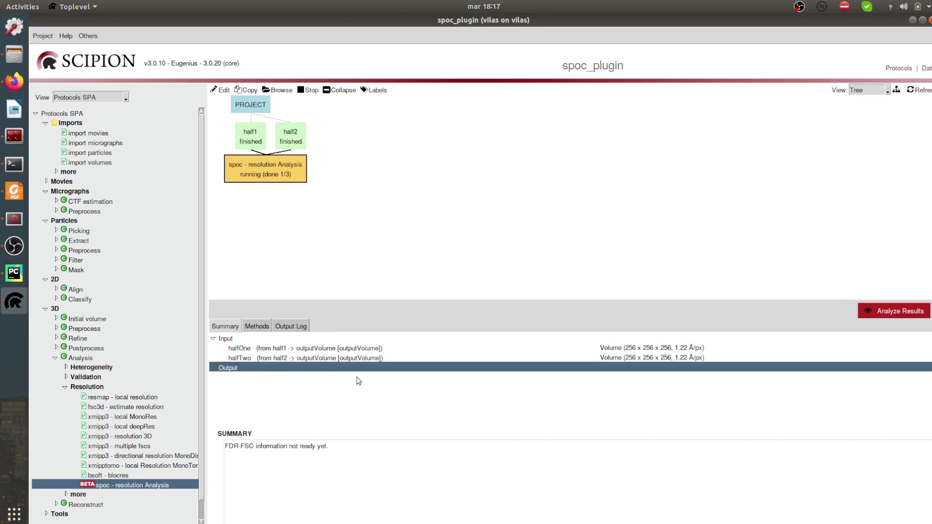
click(266, 330)
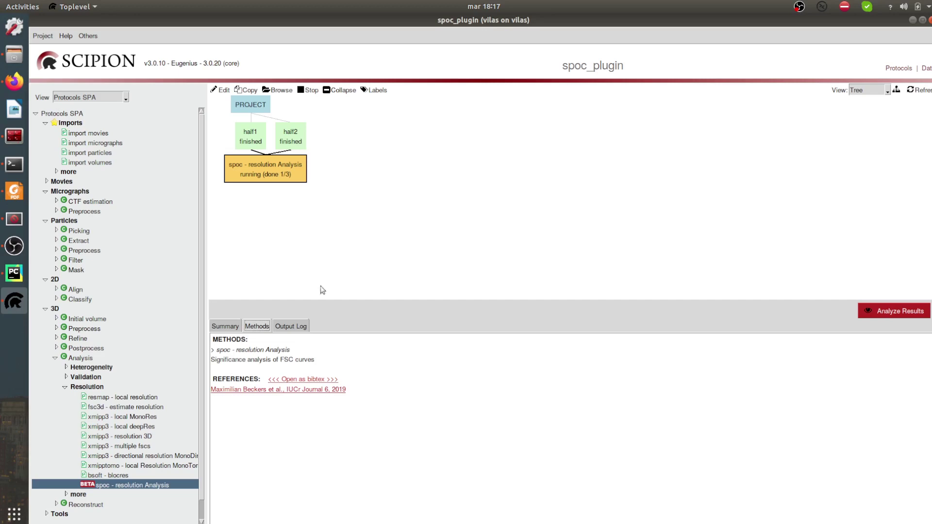
click(298, 328)
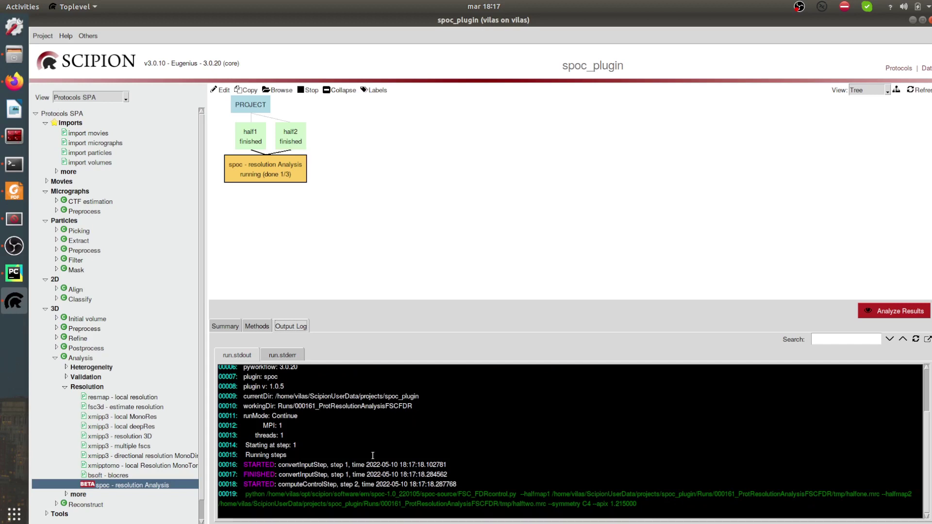
drag(245, 494, 708, 504)
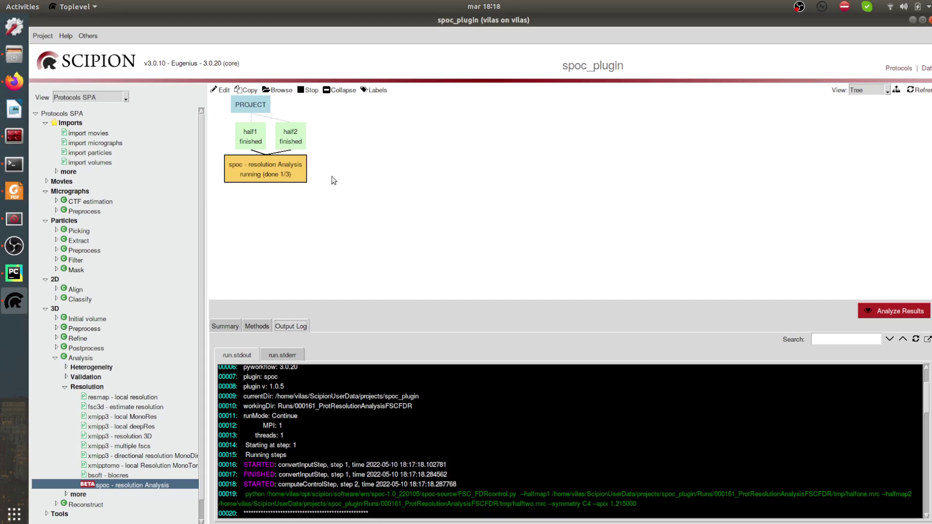
Open a new import volumes protocol and choose EMD-5778-full.map from the 000_spoc folder as the file to import
click(92, 162)
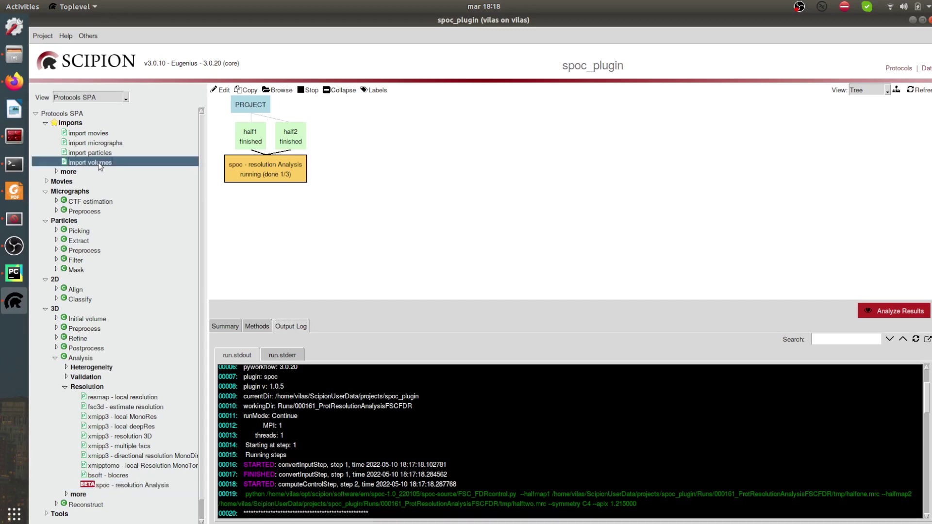
double_click(100, 165)
drag(453, 129, 534, 65)
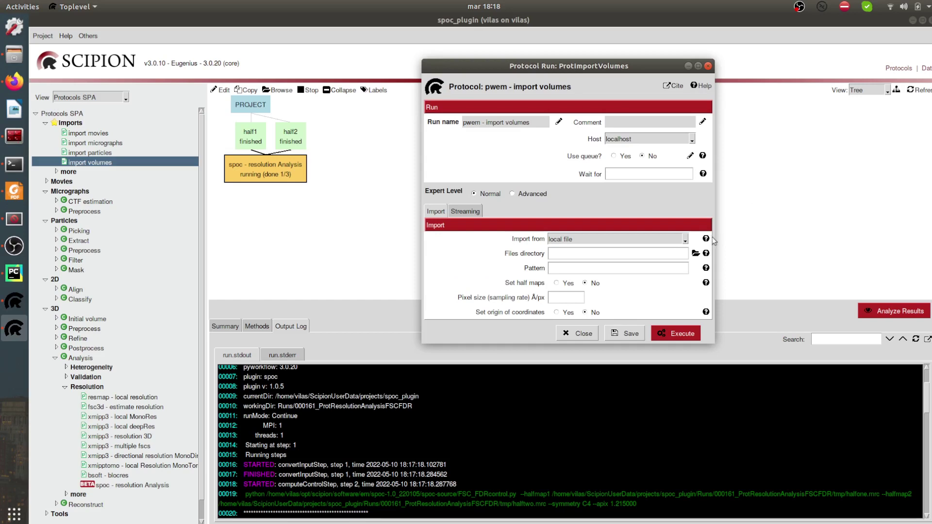
click(696, 253)
double_click(403, 167)
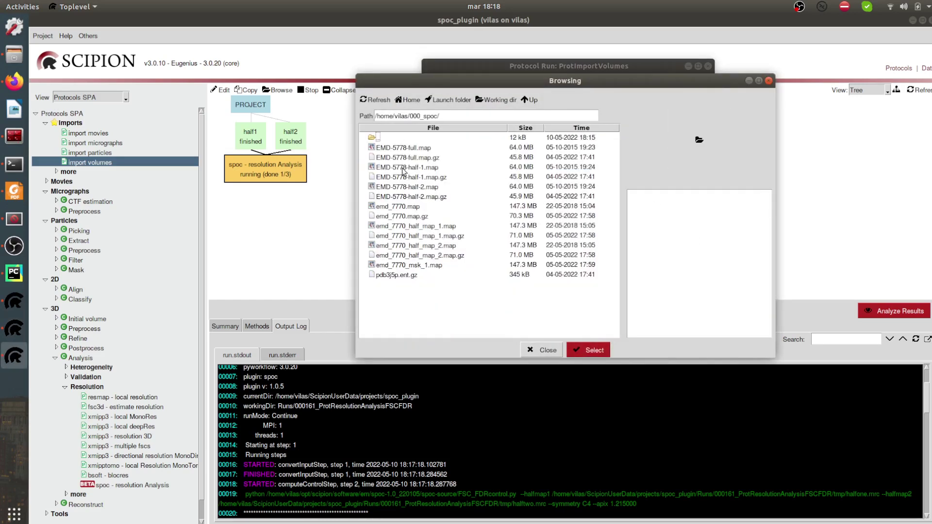
click(414, 148)
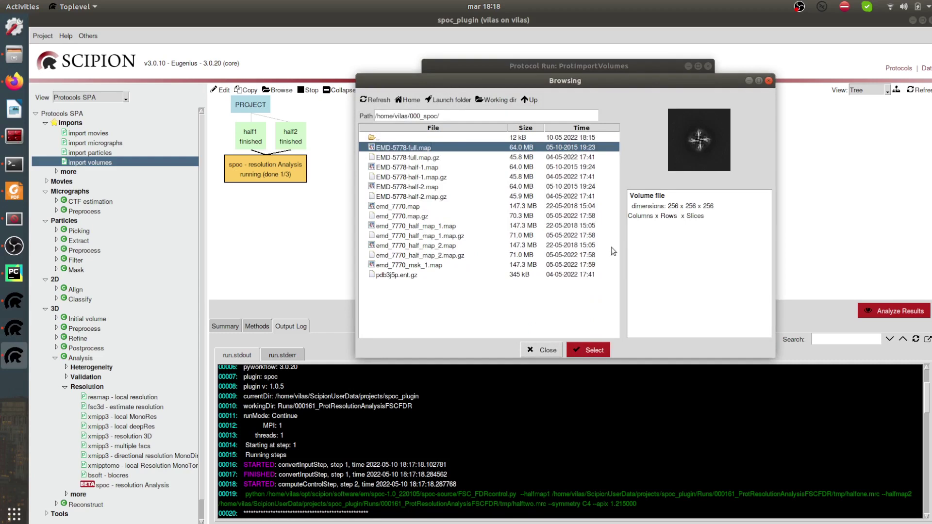
click(601, 349)
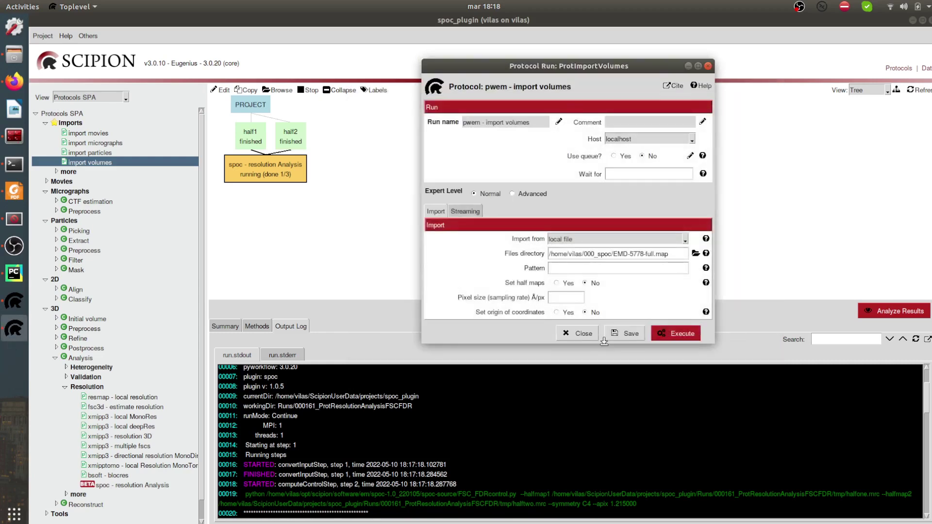
Enable setting half maps for the import and choose EMD-5778-half-1.map from 000_spoc as half map 1
click(561, 287)
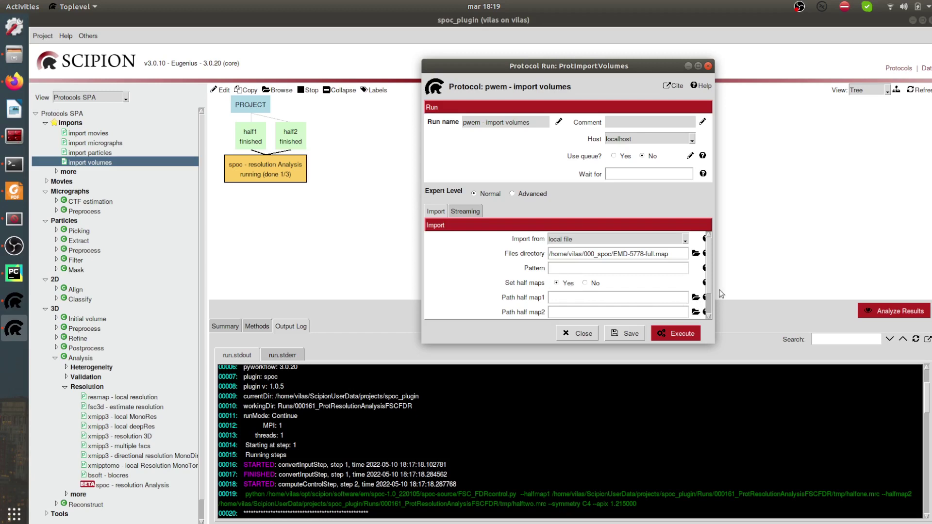
drag(715, 293, 750, 294)
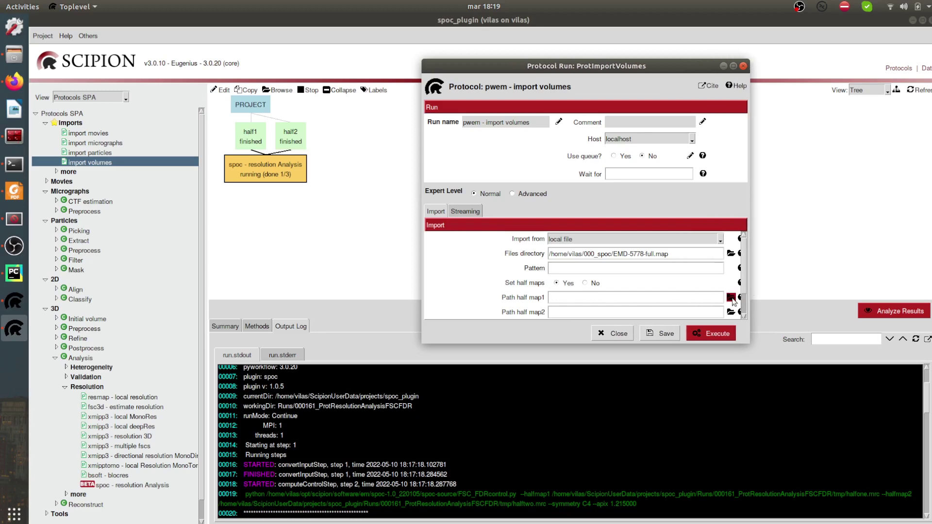
click(731, 297)
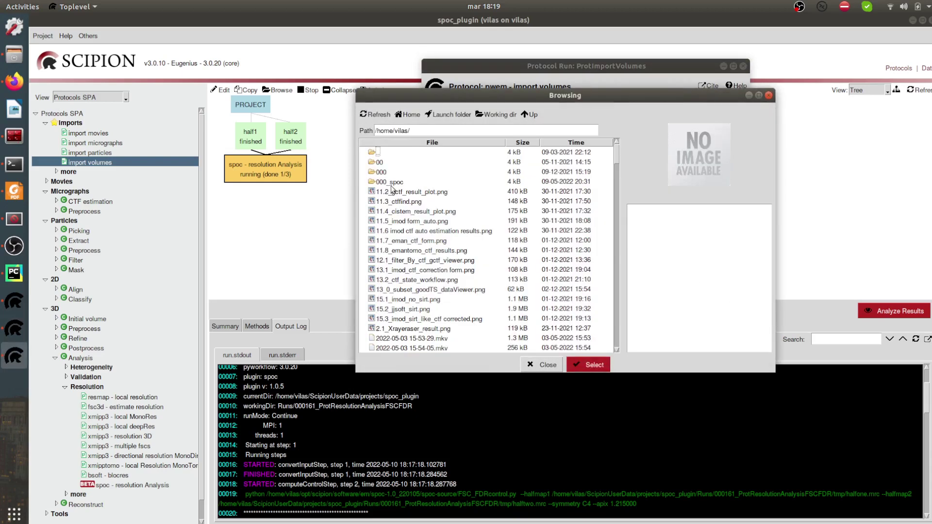
click(452, 243)
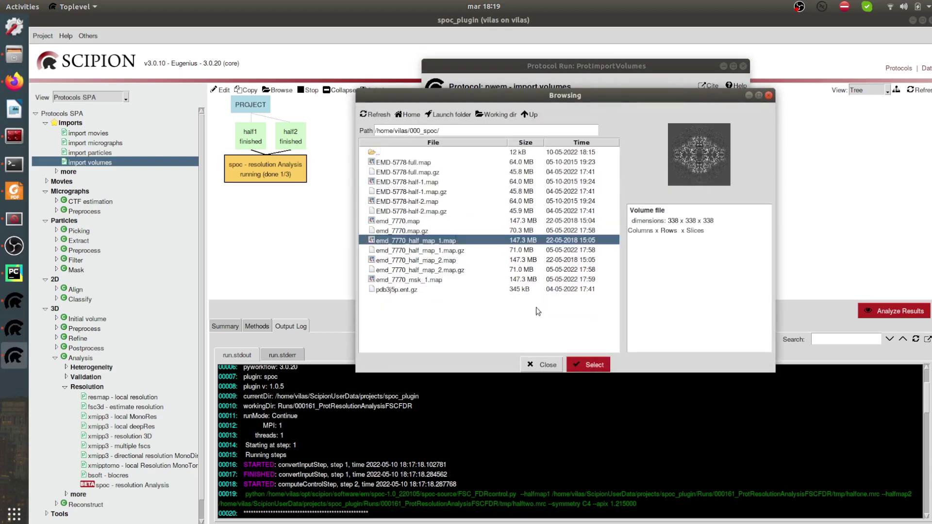
click(418, 193)
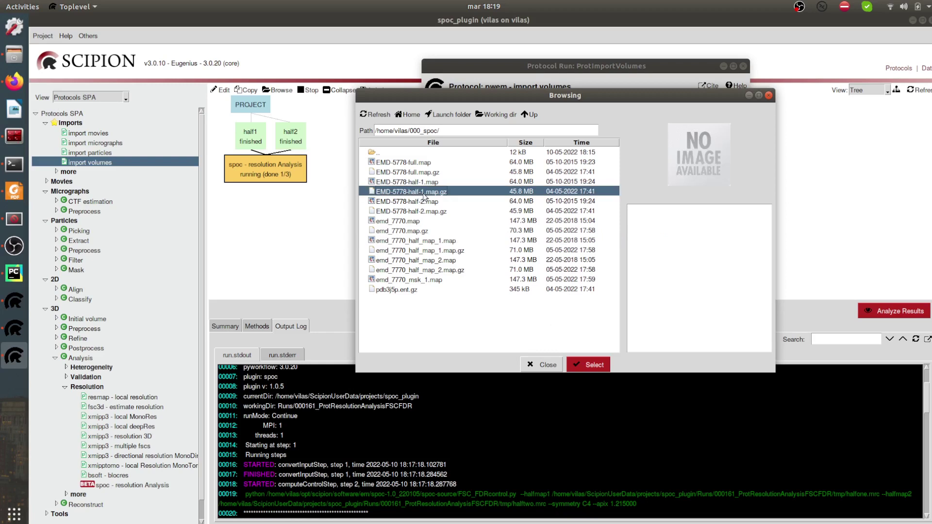
click(421, 181)
click(589, 366)
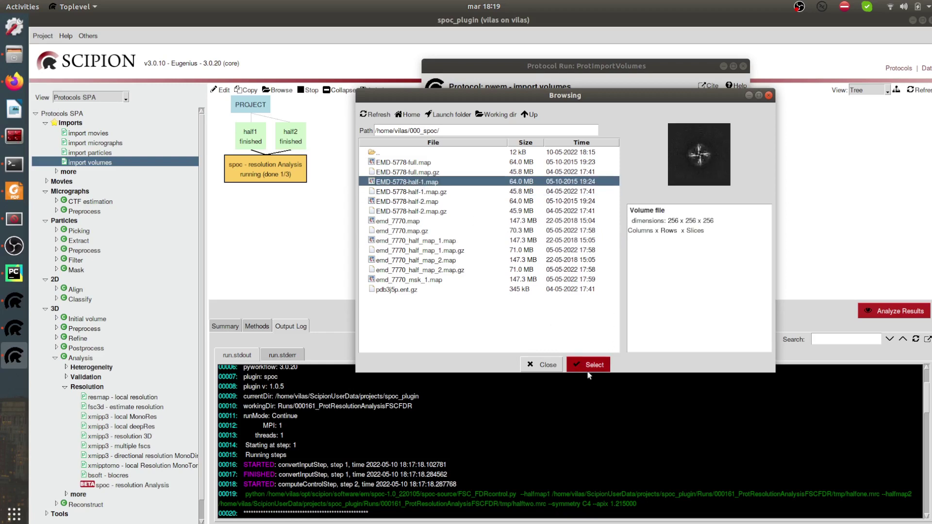
Choose EMD-5778-half-2.map from the 000_spoc folder as half map 2
click(730, 311)
double_click(400, 182)
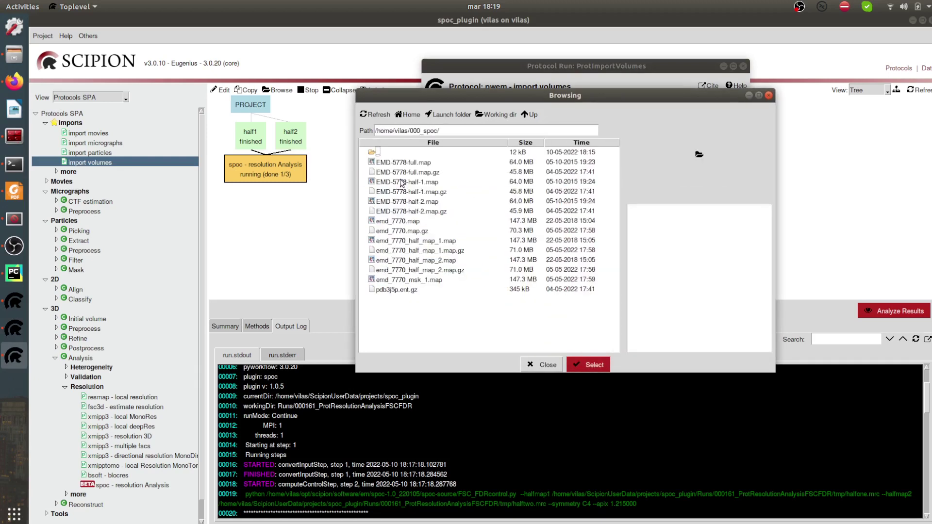
click(409, 202)
click(588, 364)
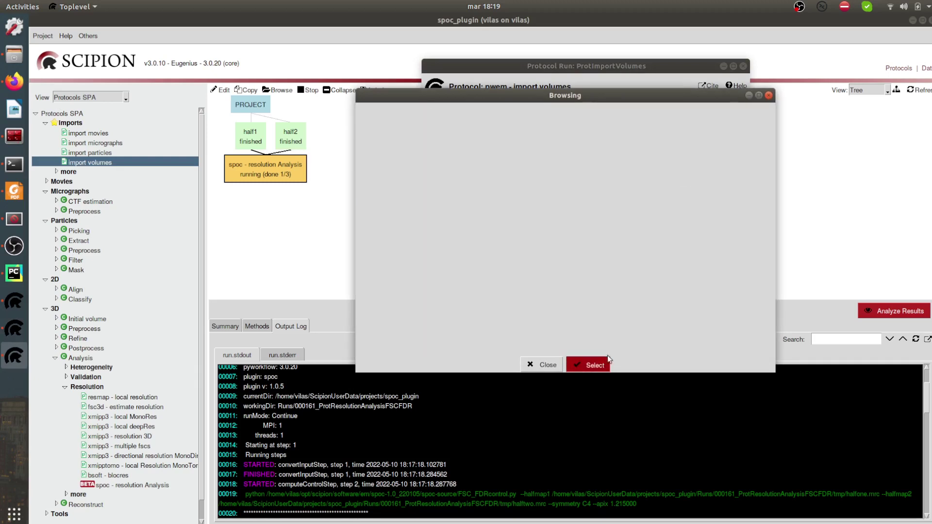
Set the pixel size to 1.215 Å/px and execute the volume import
click(575, 327)
text(1.215)
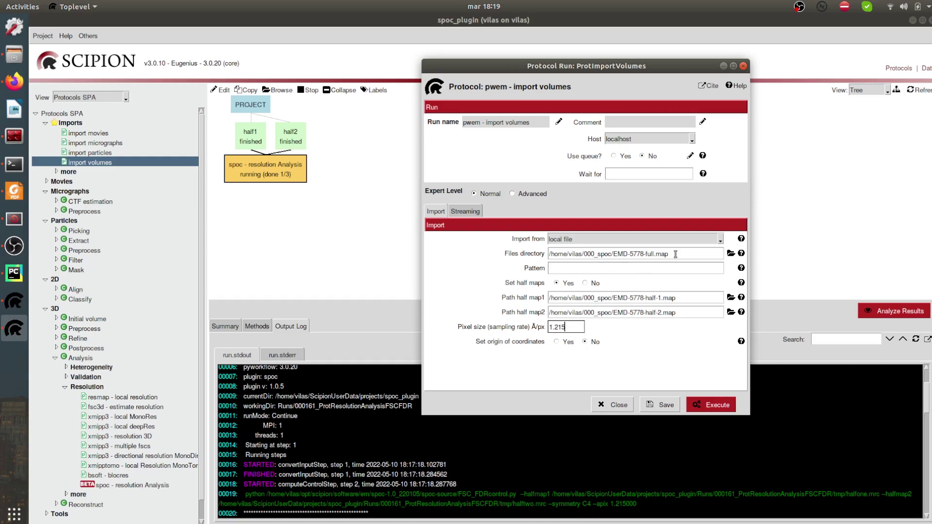
click(730, 406)
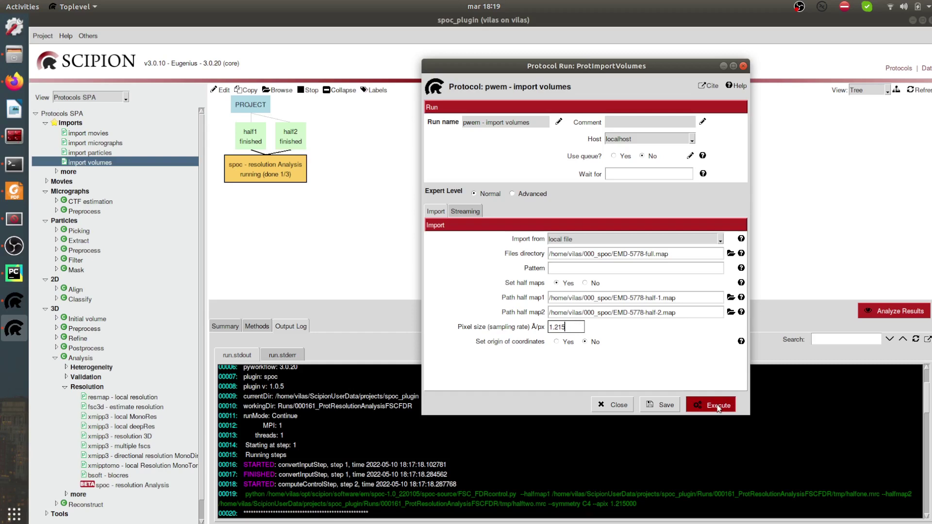
click(718, 407)
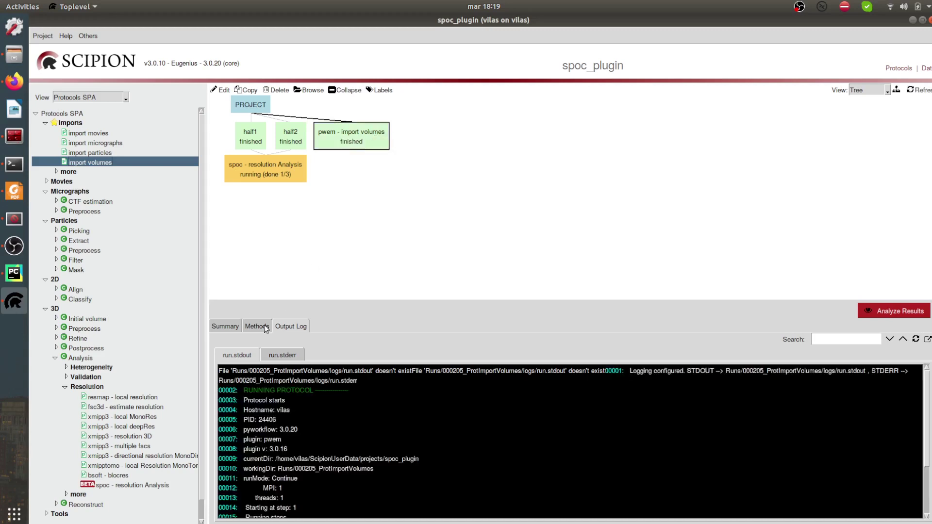
Compare the output volume summary of the new import with that of the half2 import
click(228, 328)
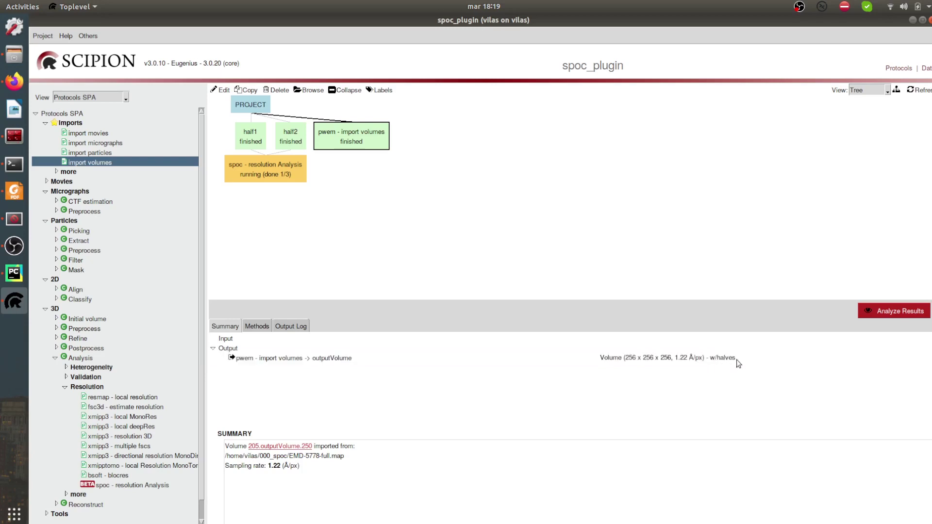
click(297, 143)
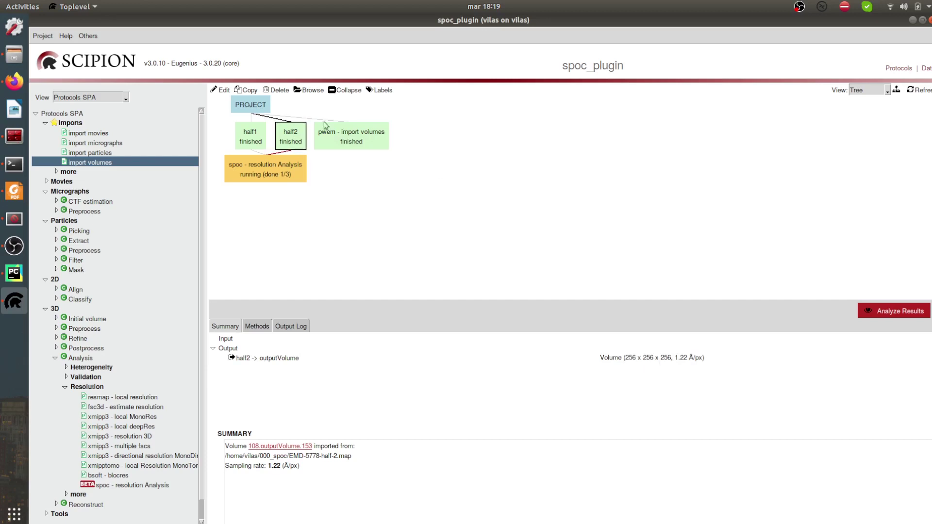
click(339, 132)
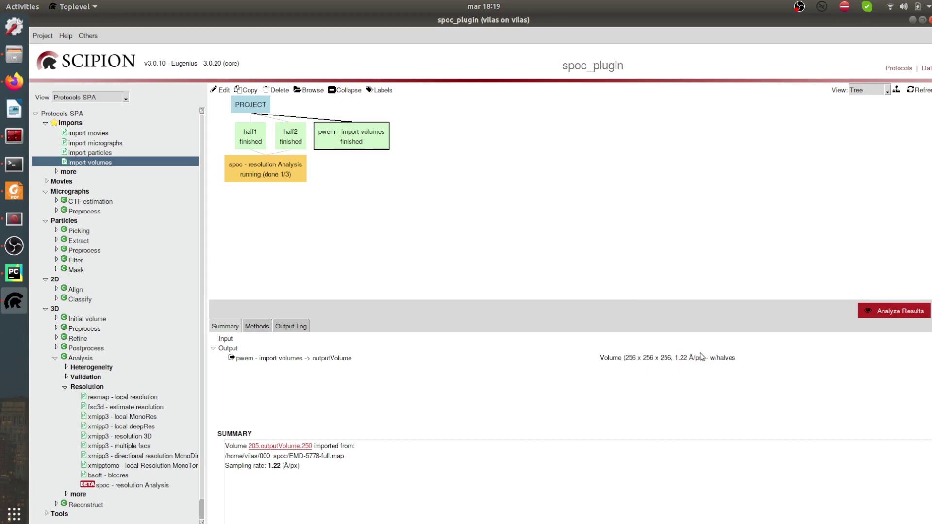
click(720, 361)
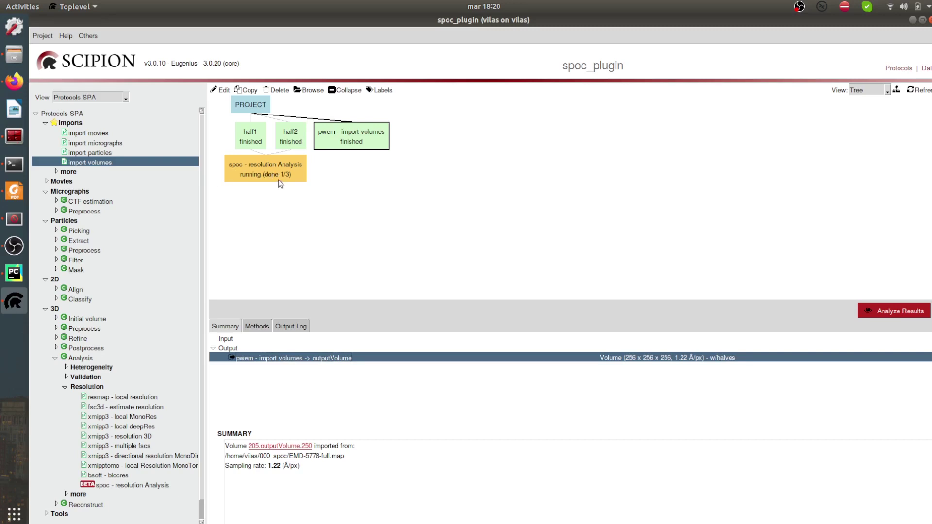
Open a new spoc - resolution Analysis with half maps stored in the input volume, using pwem - import volumes.outputVolume as the volume
click(127, 486)
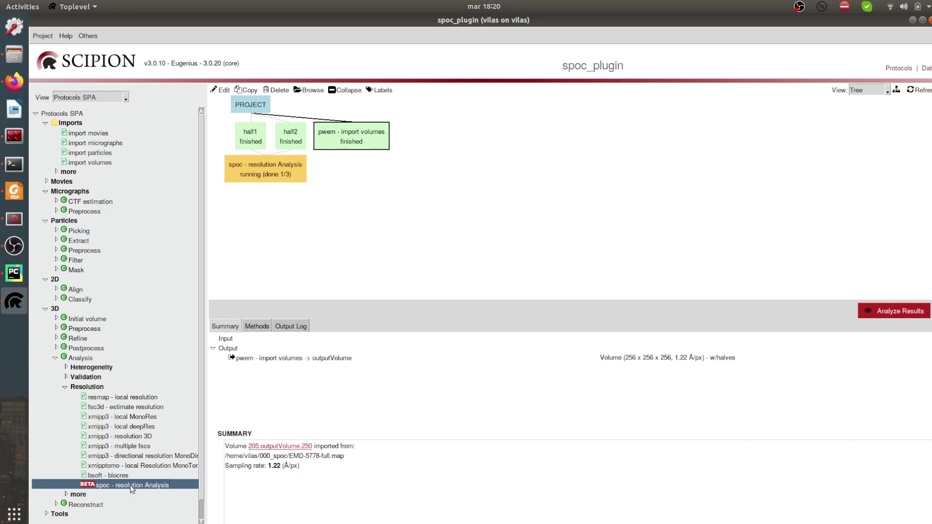
double_click(130, 485)
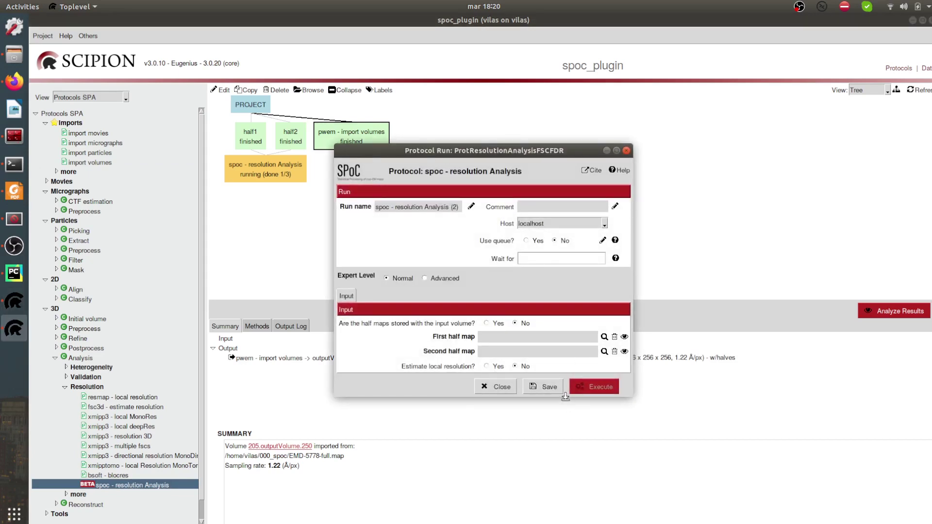
drag(566, 397, 572, 467)
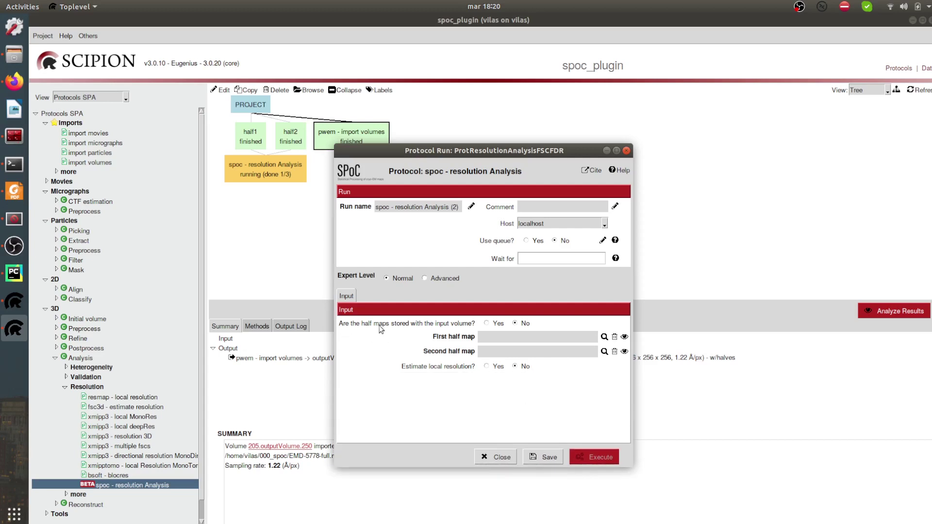
click(493, 326)
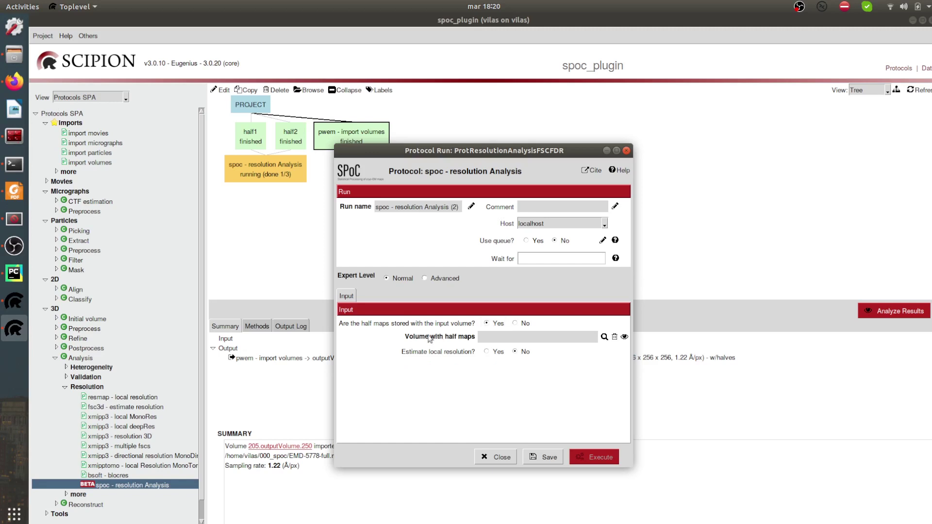
click(605, 337)
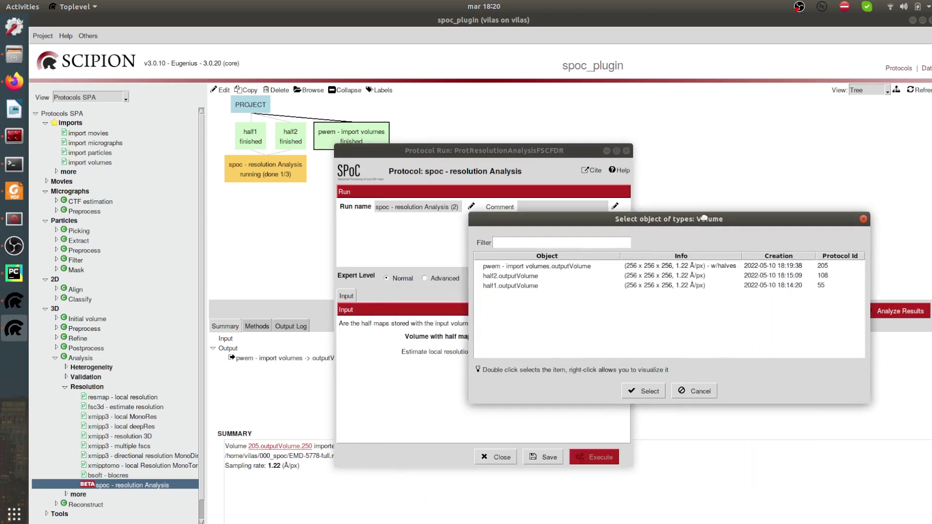
click(602, 266)
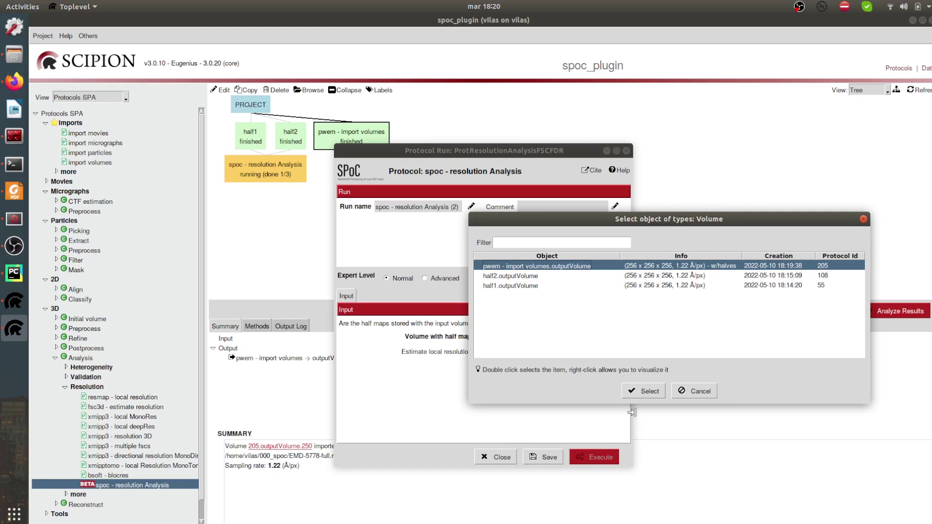
click(650, 392)
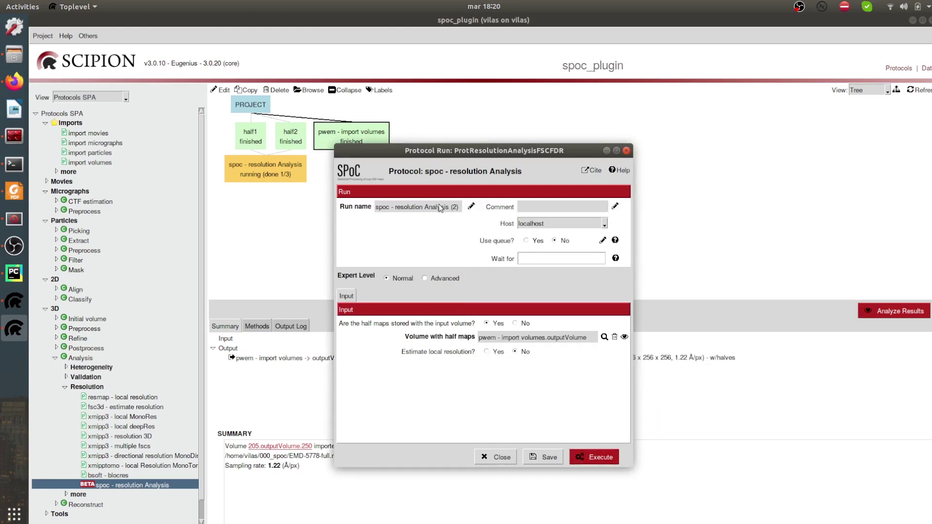
Rename the run to "spoc - resolution Analysis (with halves)" and execute it
click(472, 207)
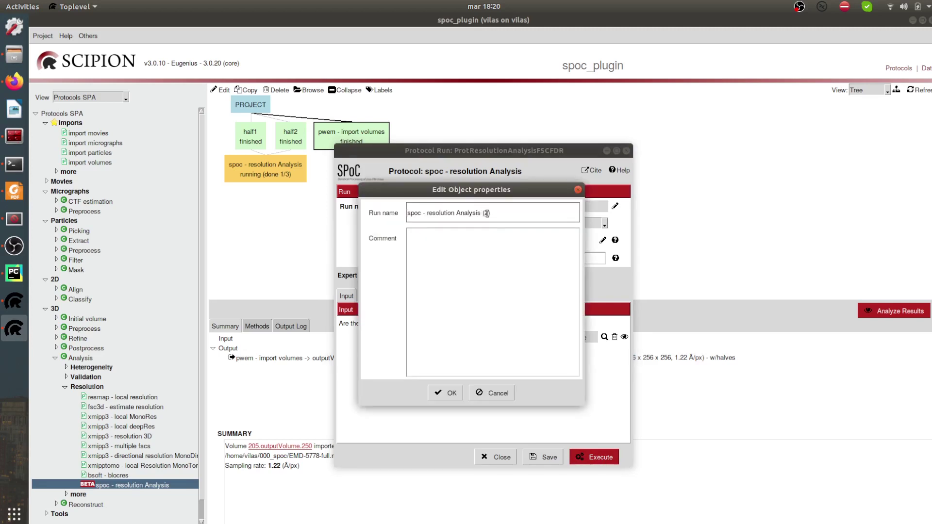
text((with halves))
click(450, 396)
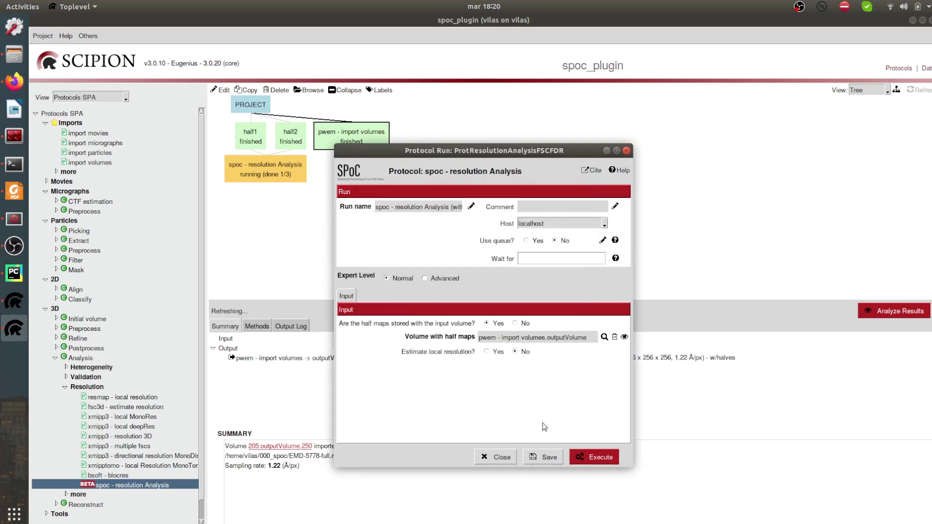
click(606, 461)
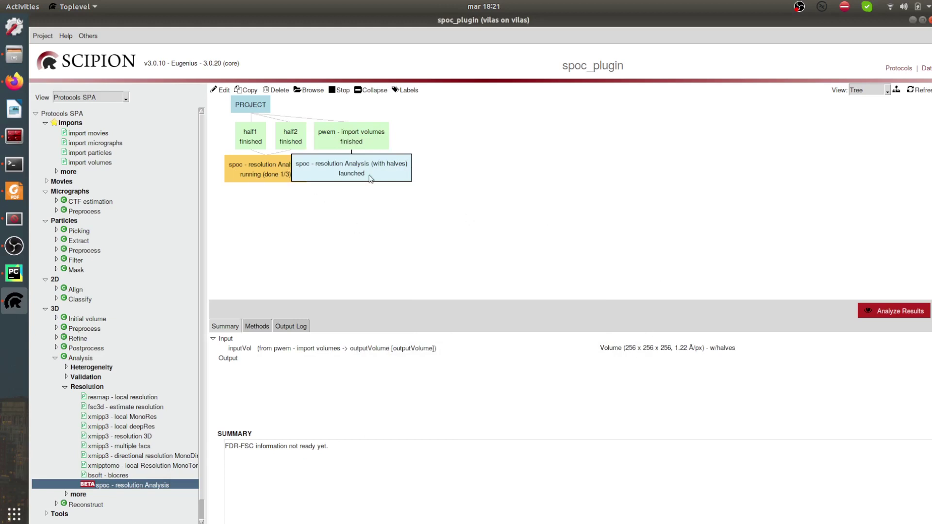
Reorganize the project's run tree so its nodes no longer overlap, and refresh the run statuses
click(911, 91)
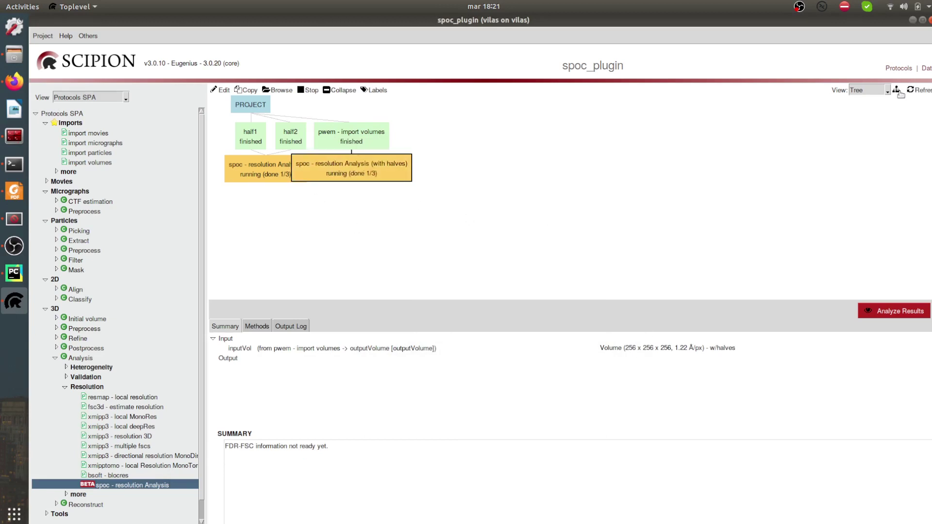
click(899, 92)
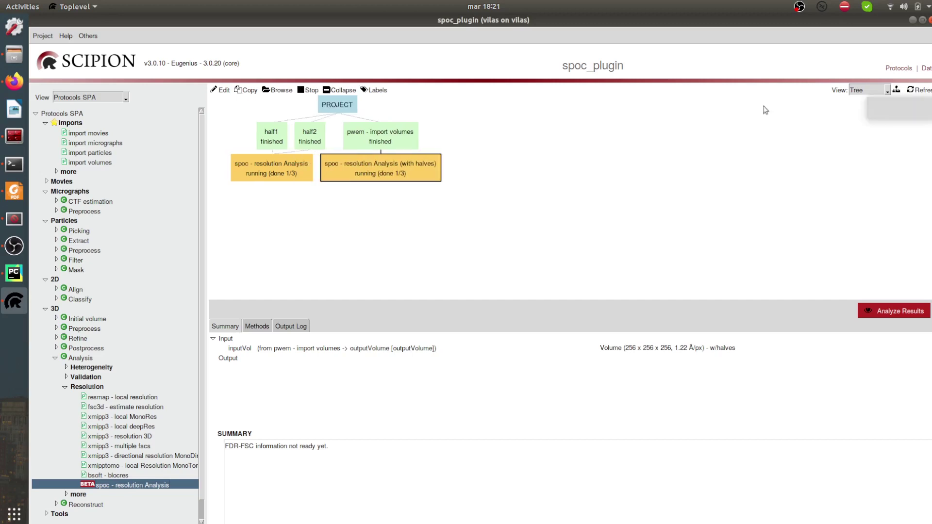
click(914, 92)
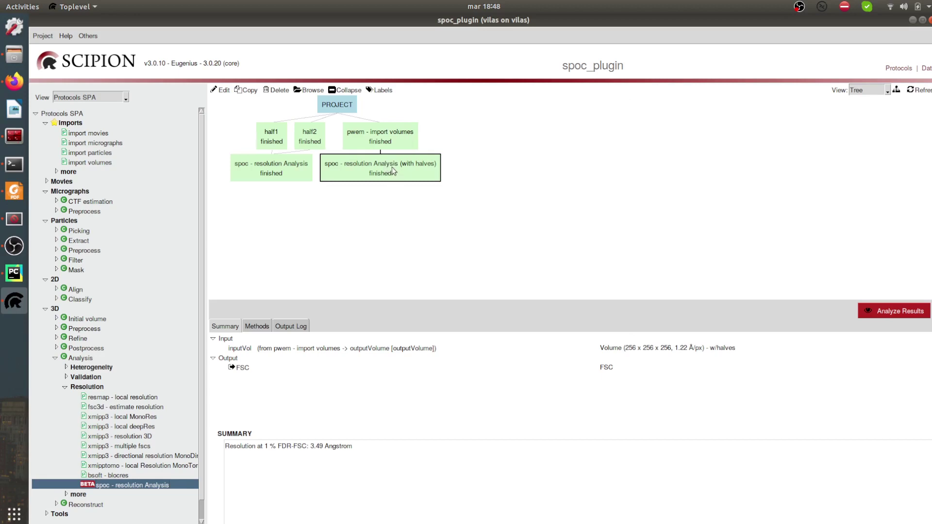
Review the FSC output and input parameters of the "spoc - resolution Analysis (with halves)" run, leaving its settings as they are
click(239, 368)
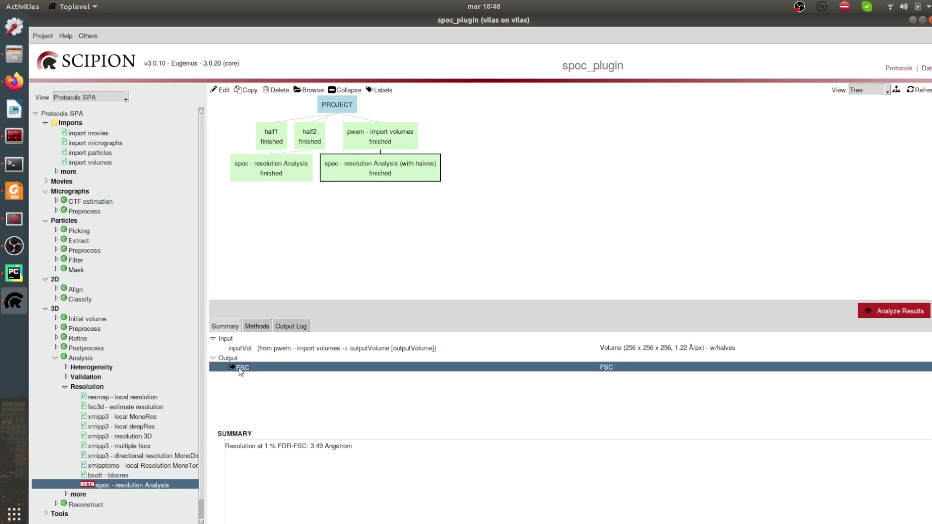
double_click(377, 171)
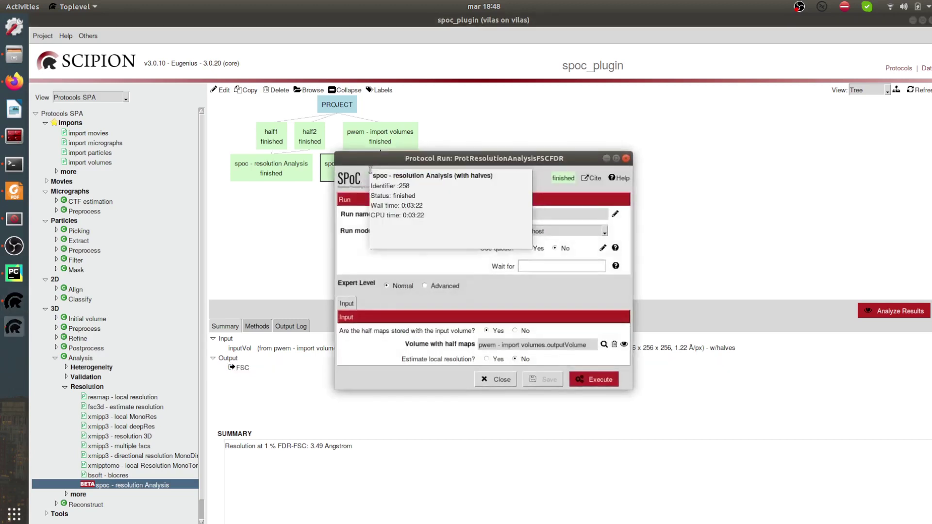
drag(465, 160, 602, 94)
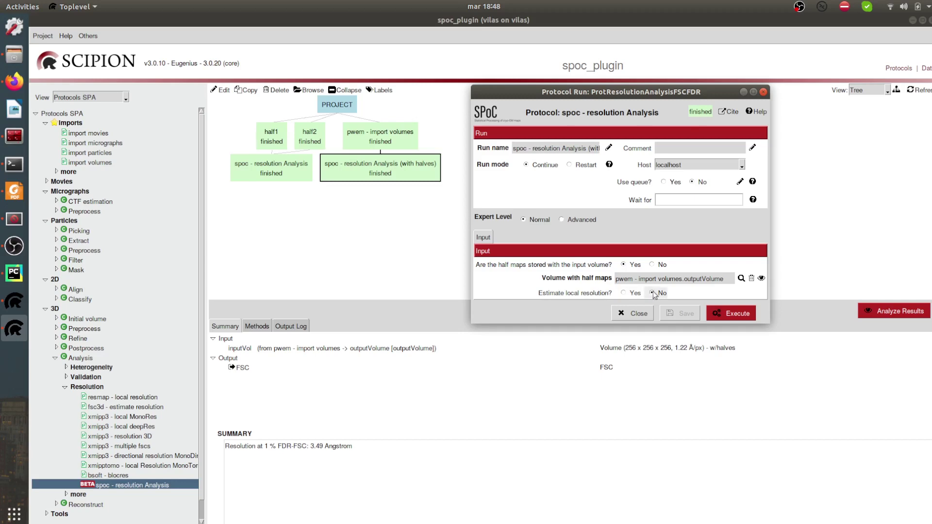
click(632, 313)
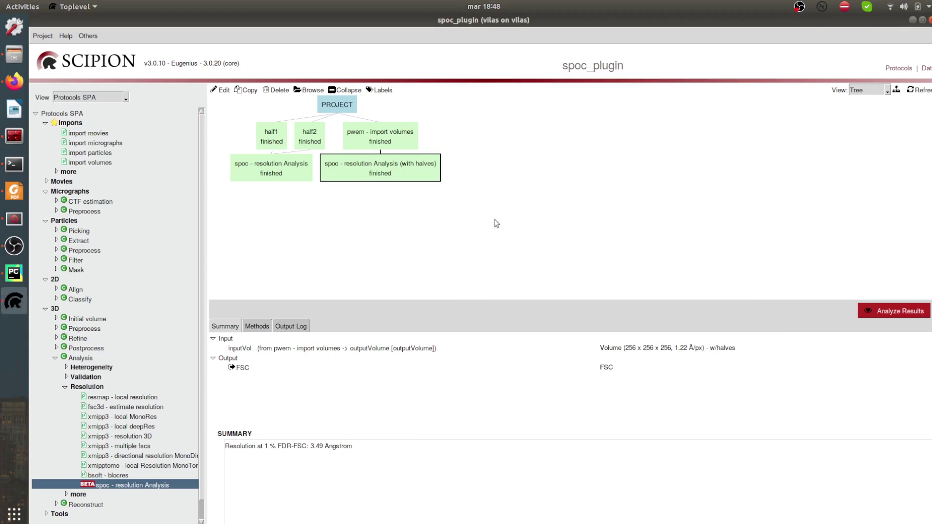
Review the local resolution output and the parameters of the "spoc - resolution Analysis" run made from half1 and half2
click(270, 171)
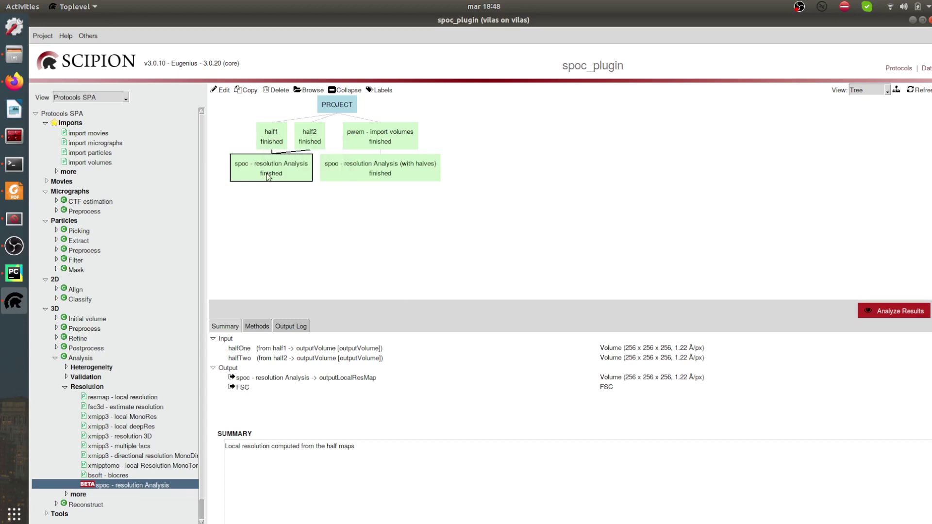
click(282, 379)
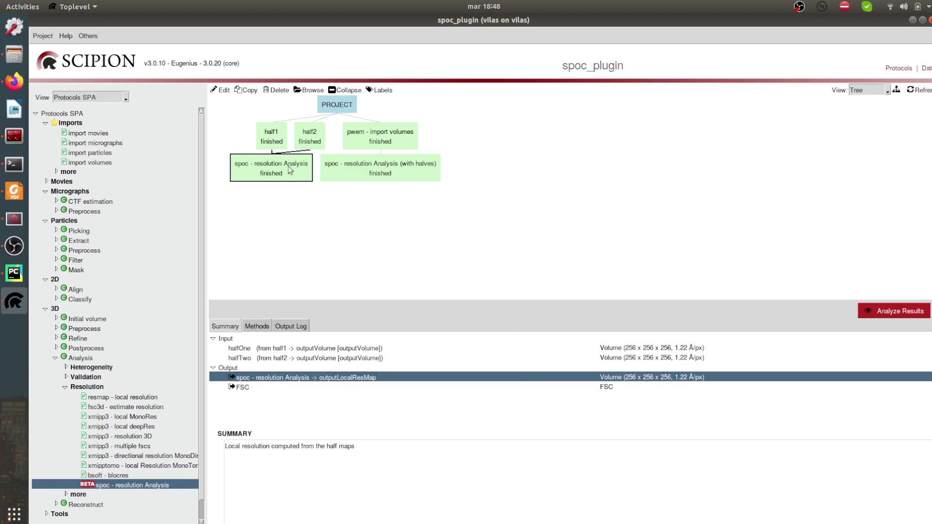
double_click(260, 175)
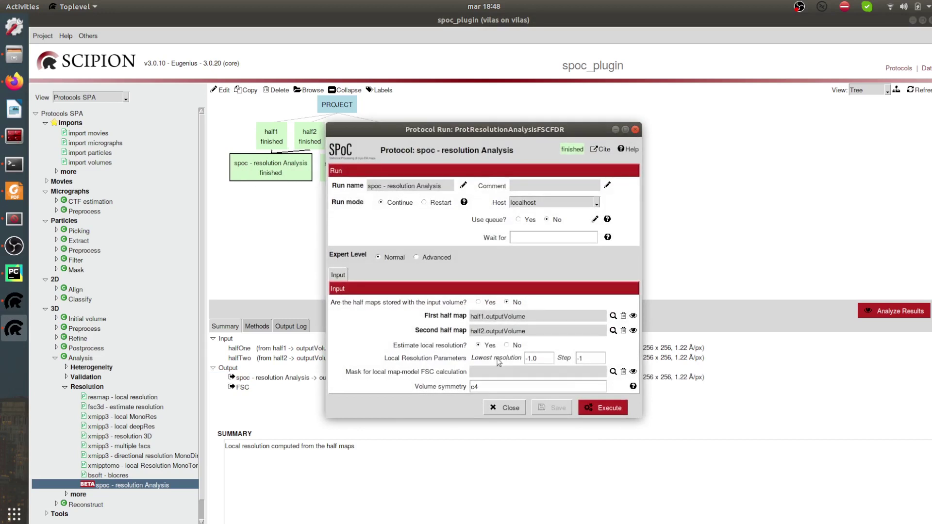
click(635, 130)
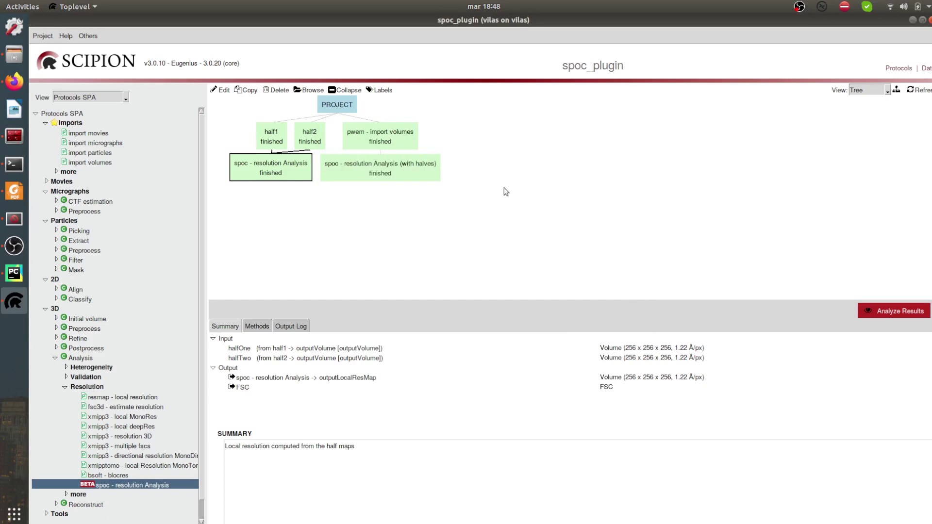
Open the outputLocalResMap volume with DataViewer and browse to the slices around number 74
click(368, 382)
right_click(365, 381)
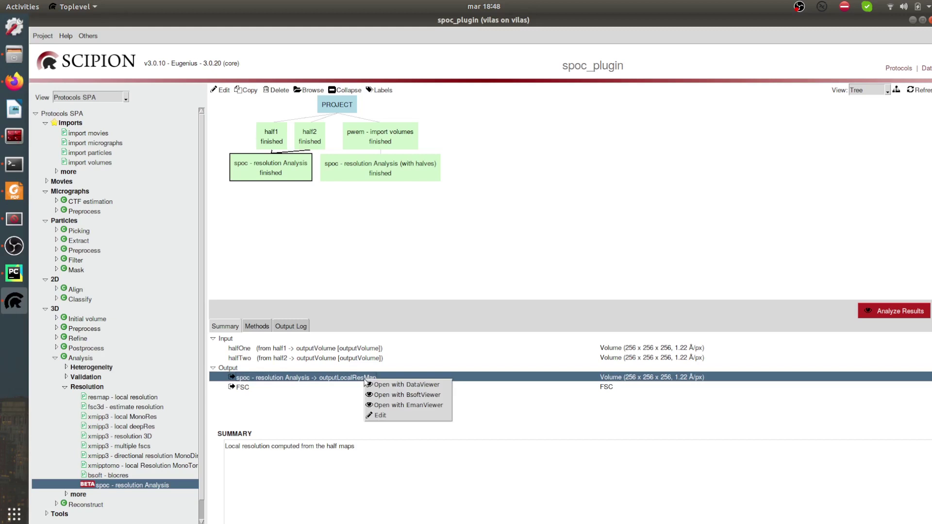
click(432, 385)
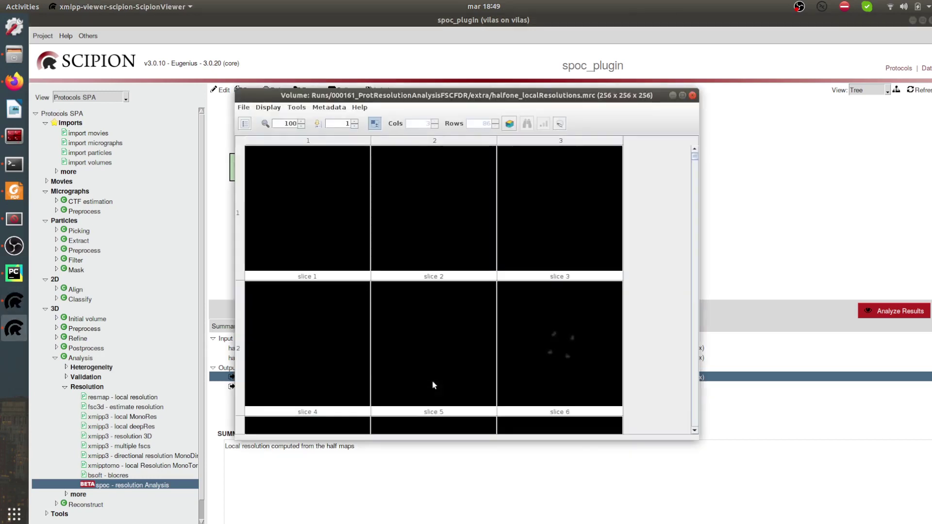
drag(524, 99, 635, 64)
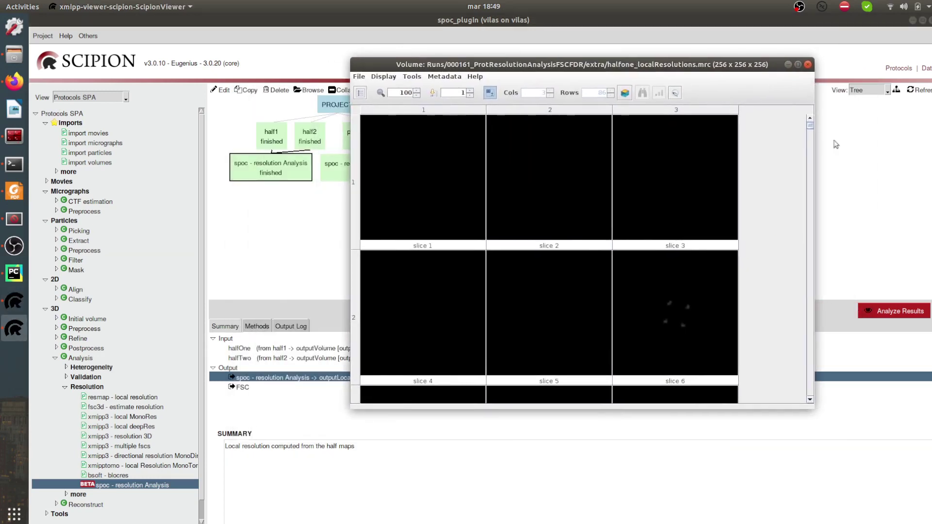
drag(808, 126, 811, 199)
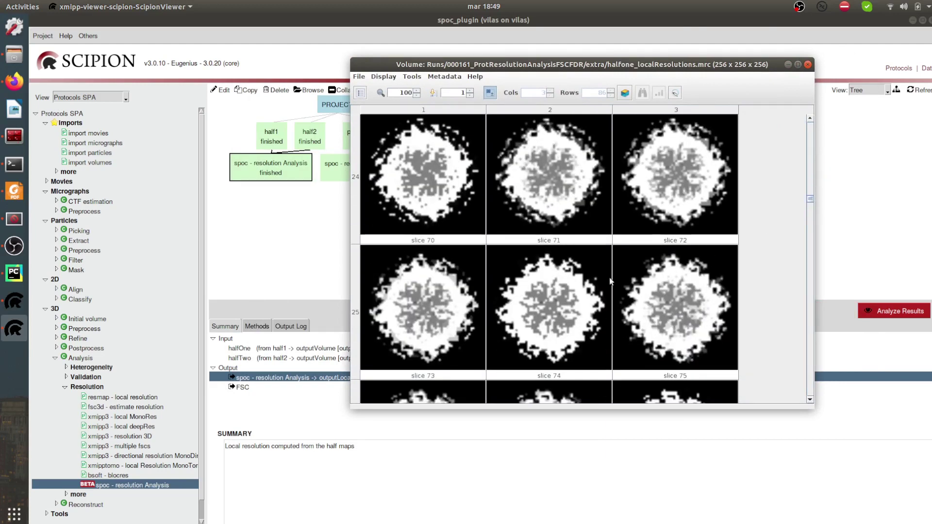
Open slice 74 in its own window with ImageJ, probe its local resolution values, and close the viewers
click(544, 310)
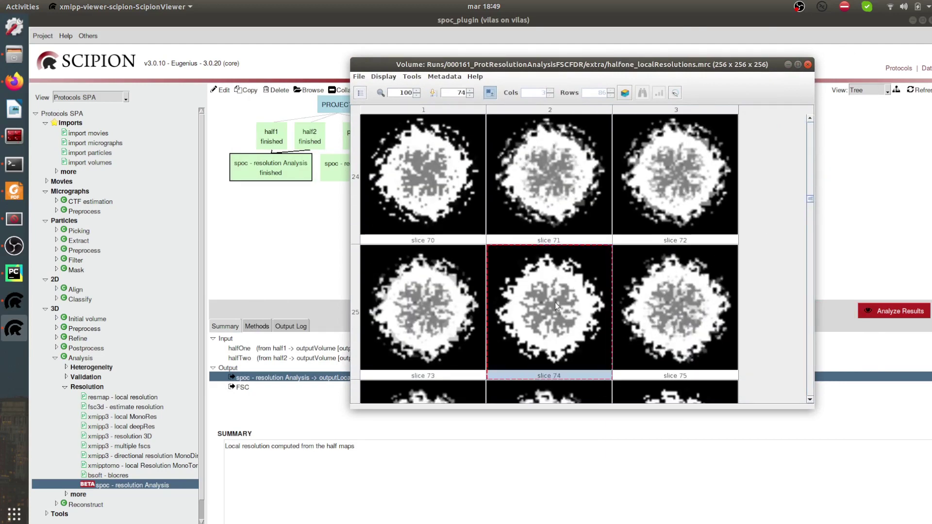
double_click(554, 302)
drag(481, 25, 282, 93)
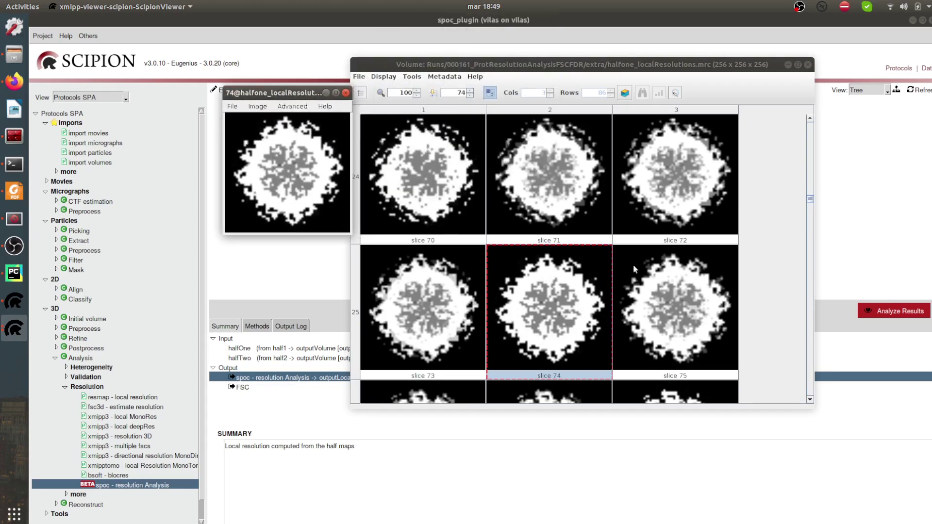
click(293, 107)
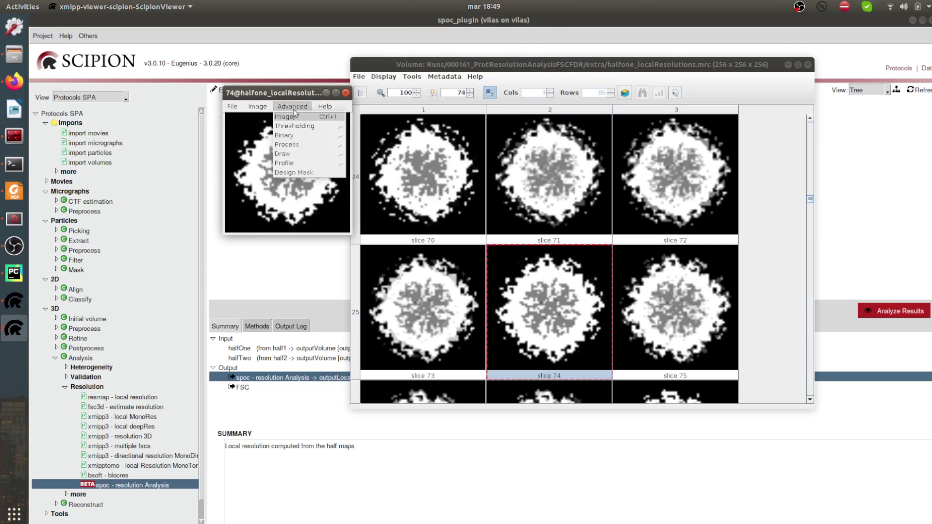
click(318, 119)
drag(757, 26, 459, 56)
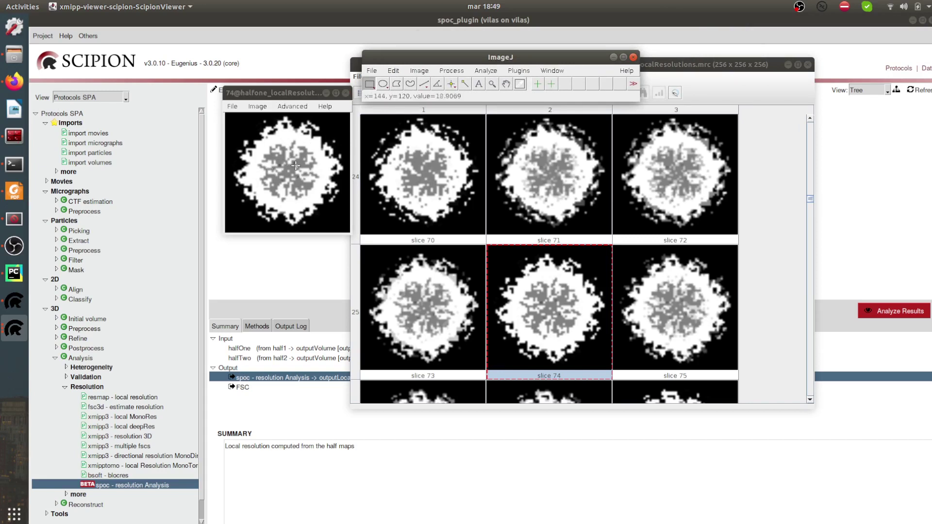
click(345, 92)
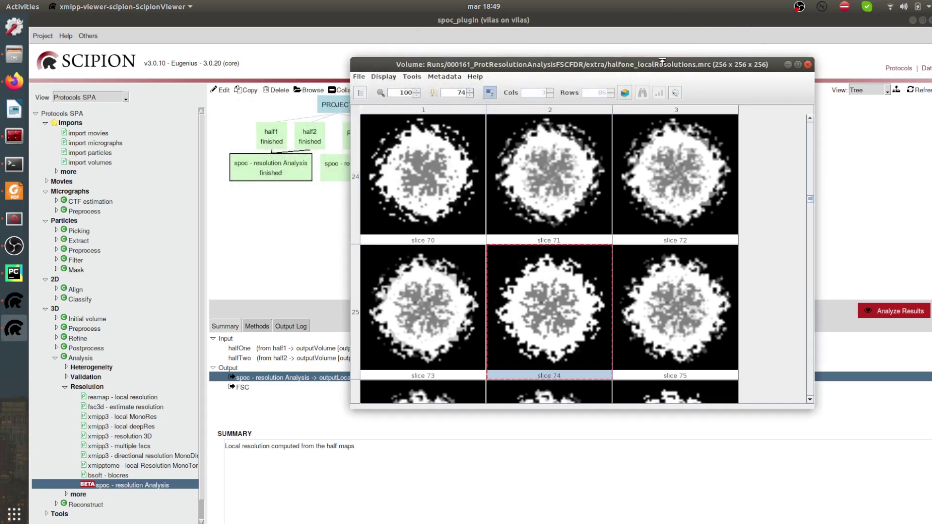
click(807, 64)
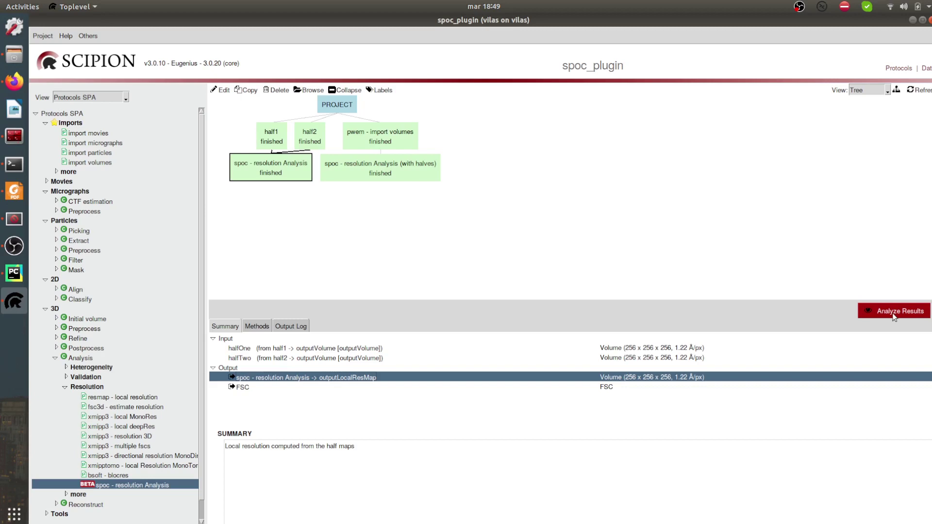
Analyze the run's results, examine the FSC curve and the FSC.pdf plot with its 1% FDR significance marks, and close both
click(870, 313)
drag(453, 160, 528, 88)
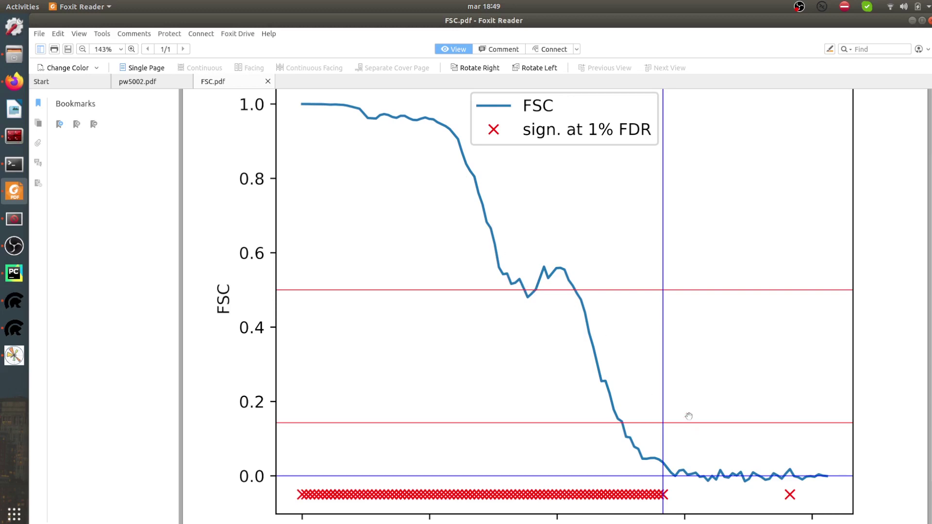
scroll(620, 399, down, 1)
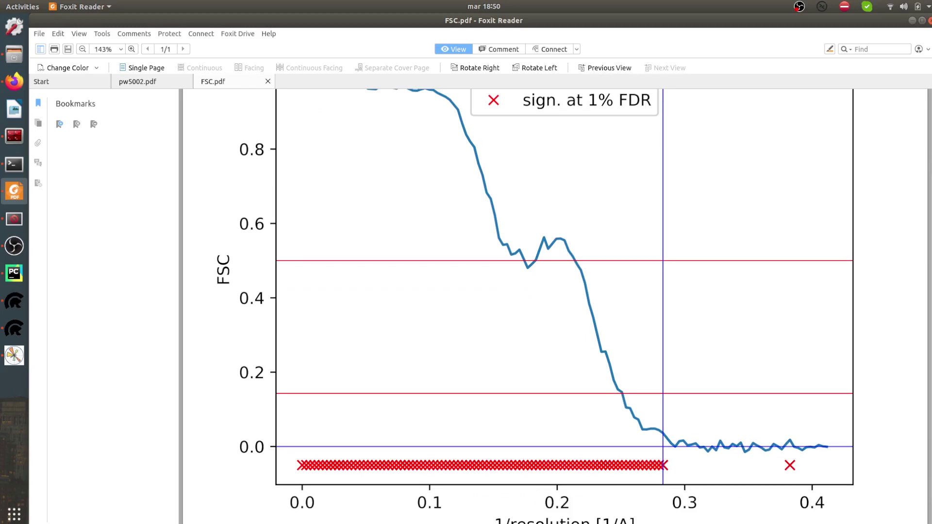
key(ctrl+q)
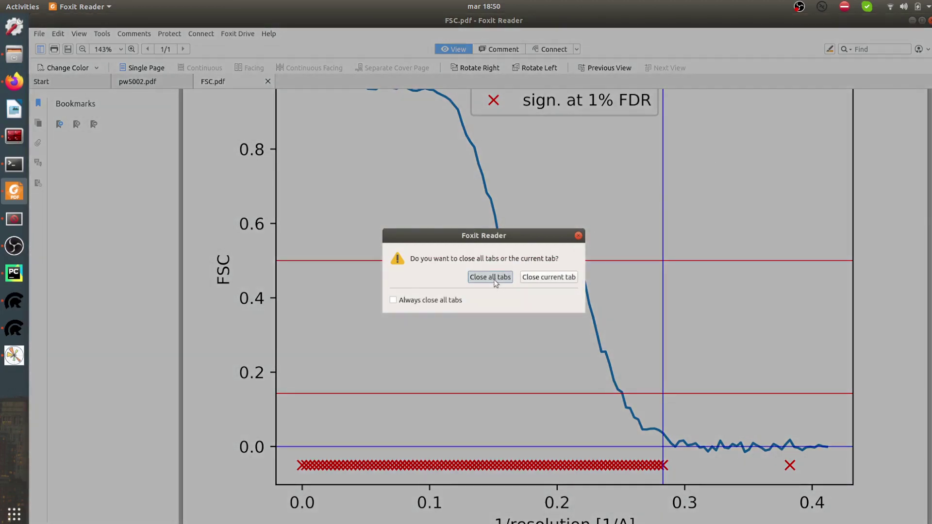
click(491, 277)
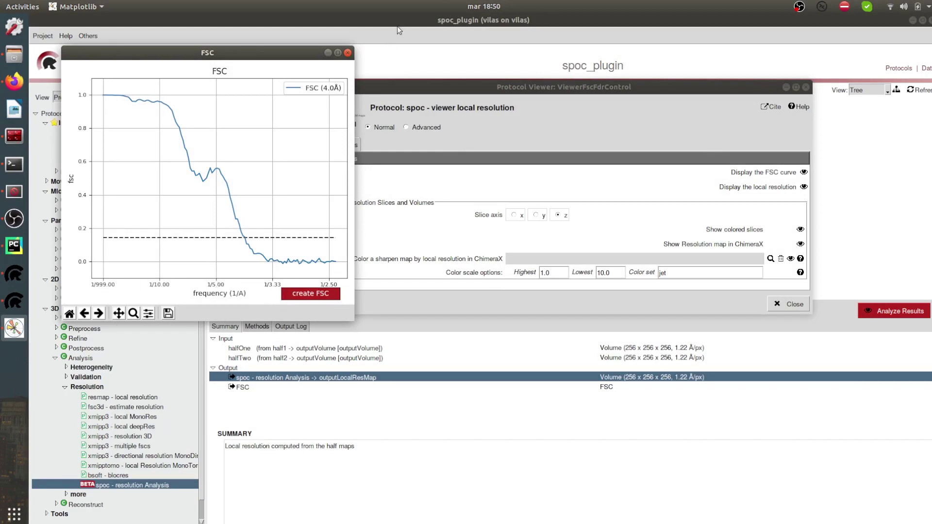
click(349, 53)
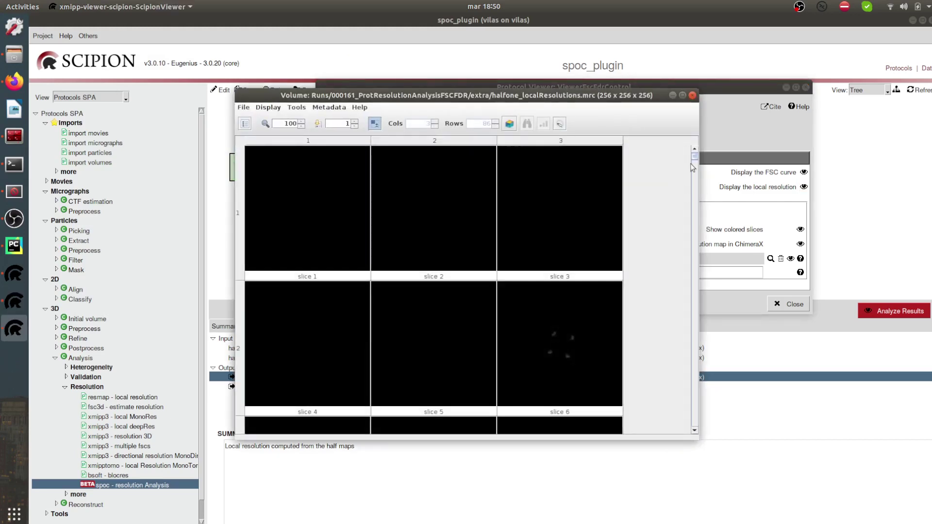
Examine the middle slices of the local resolution volume displayed from the results viewer, and close it
drag(695, 164, 702, 228)
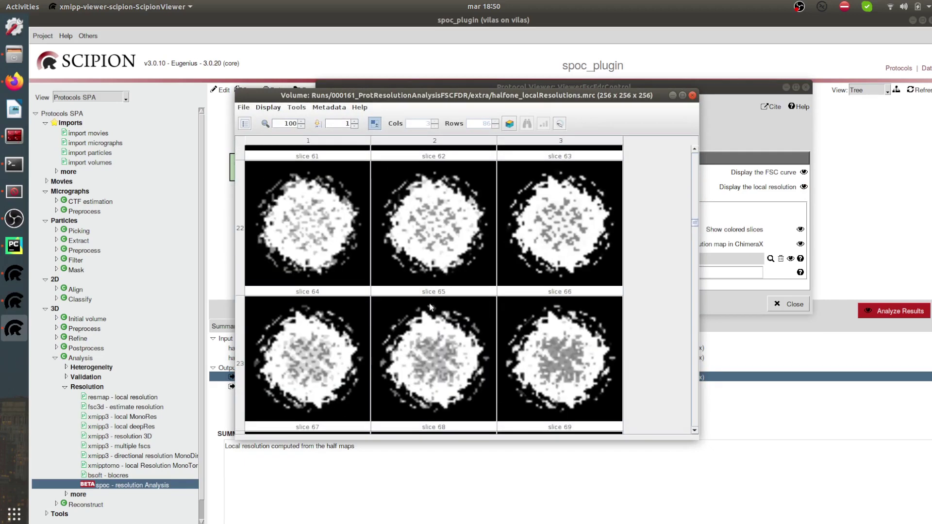
click(692, 96)
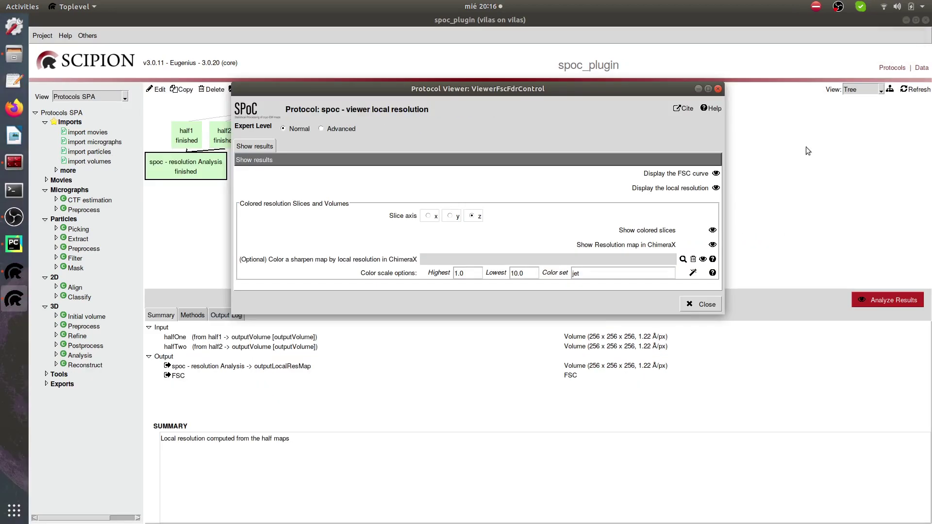
Show the colored local resolution slices along the z axis, examine the figure, and close it
click(712, 231)
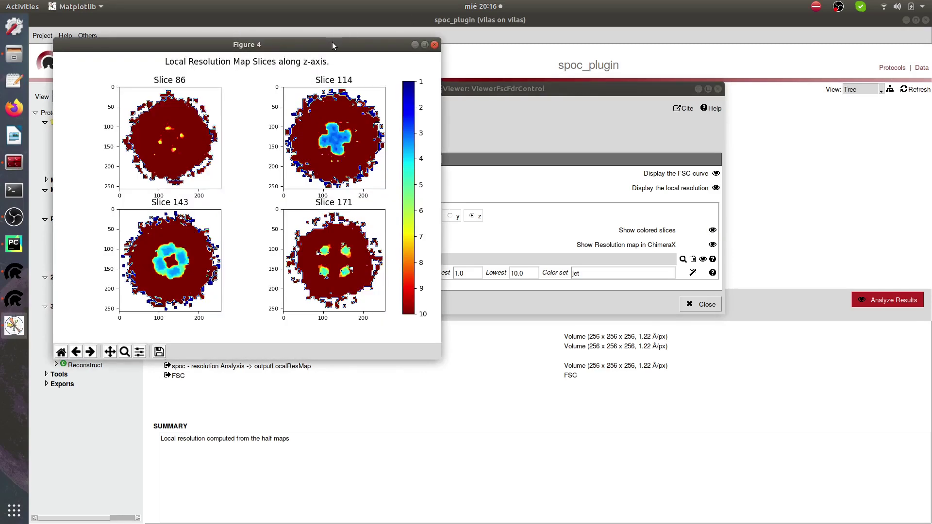
drag(332, 45, 526, 45)
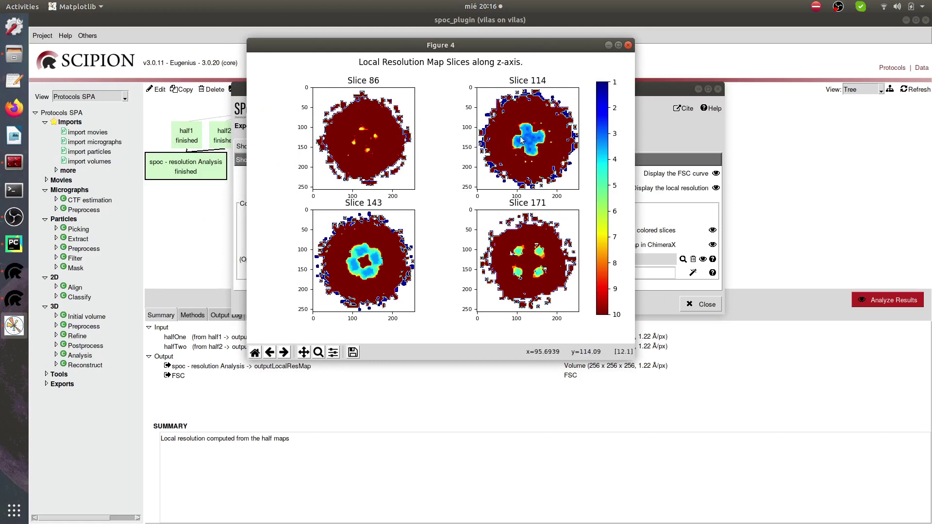
drag(528, 44, 512, 45)
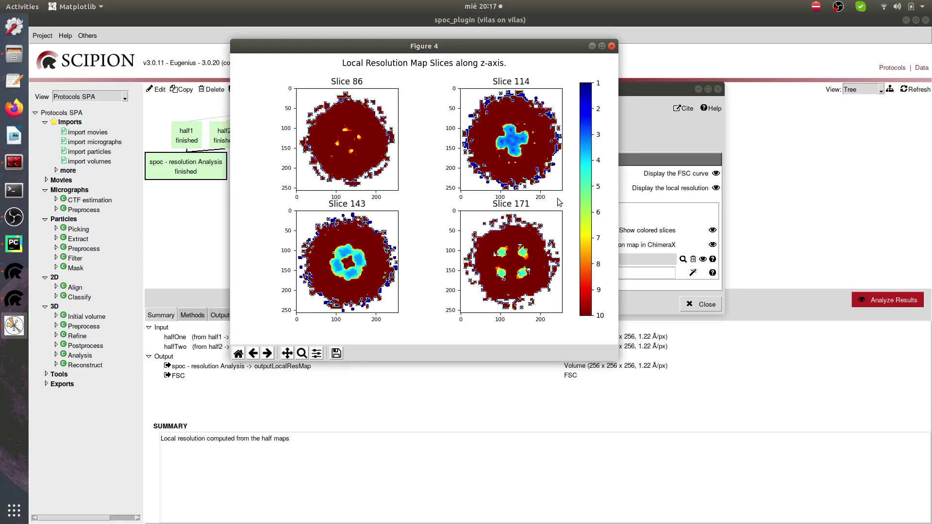
drag(502, 48, 492, 48)
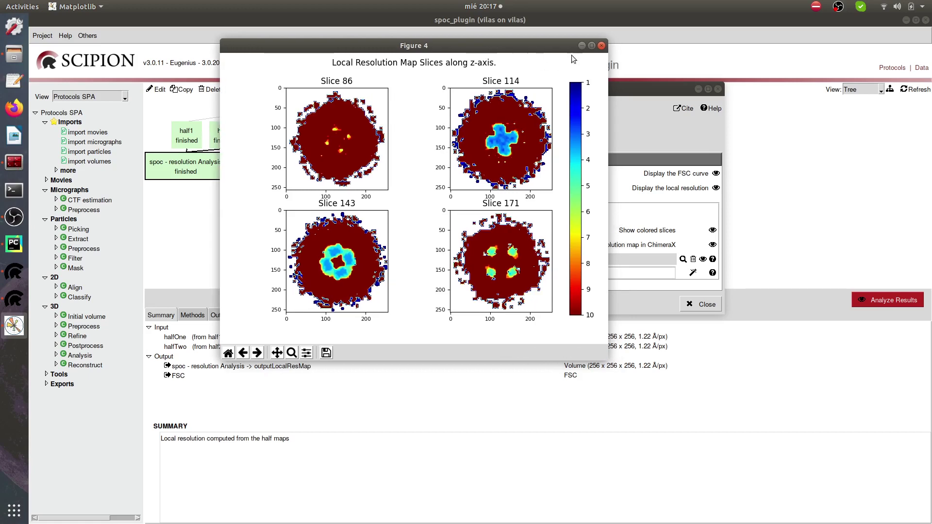
click(602, 46)
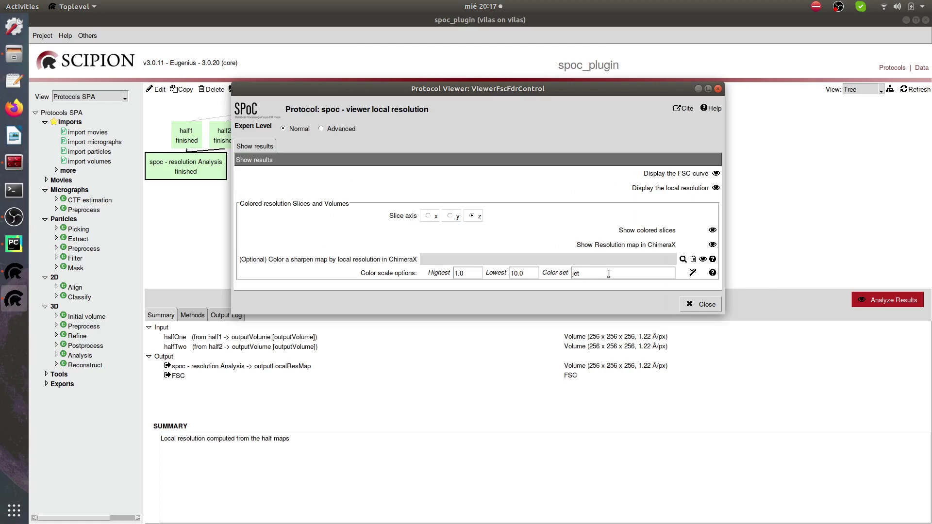
Set the color set of the resolution color scale to viridis_r using the color scale wizard
click(693, 273)
drag(334, 128, 417, 84)
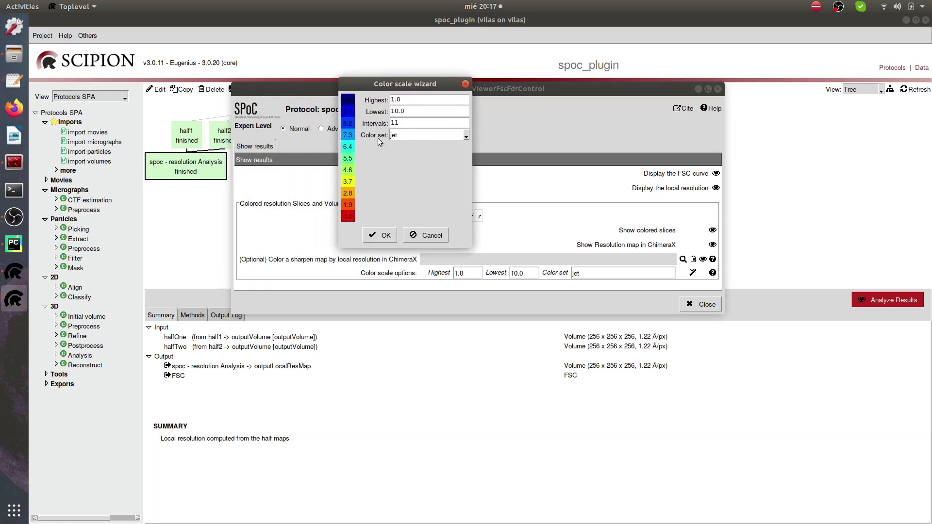
click(444, 136)
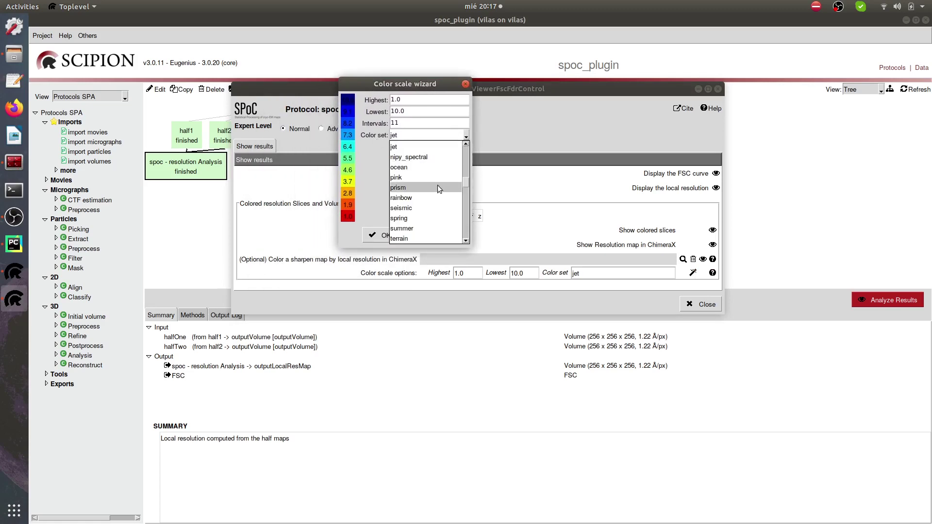
scroll(427, 193, down, 5)
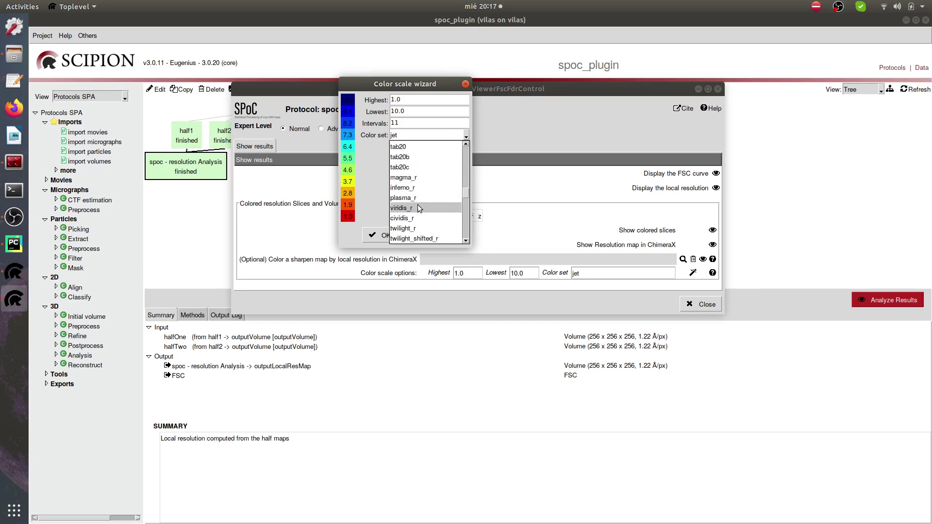
click(418, 206)
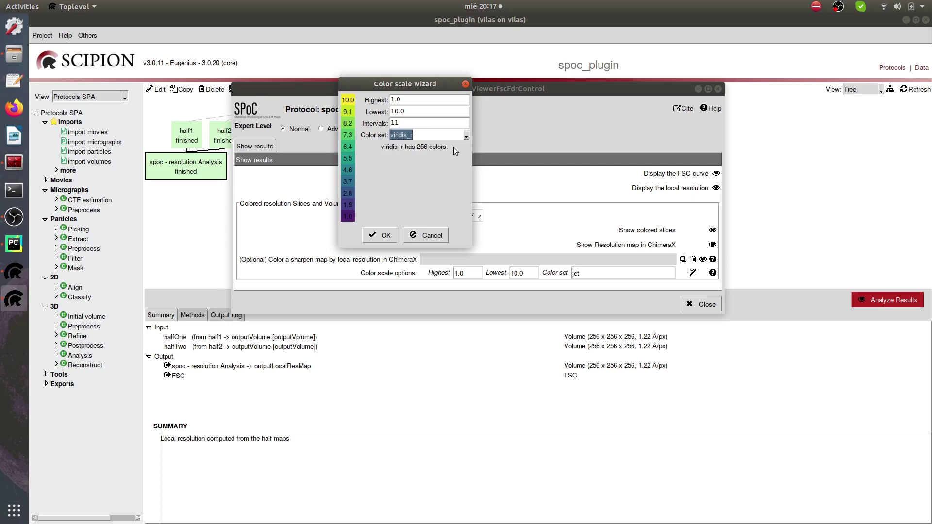
click(421, 137)
click(384, 238)
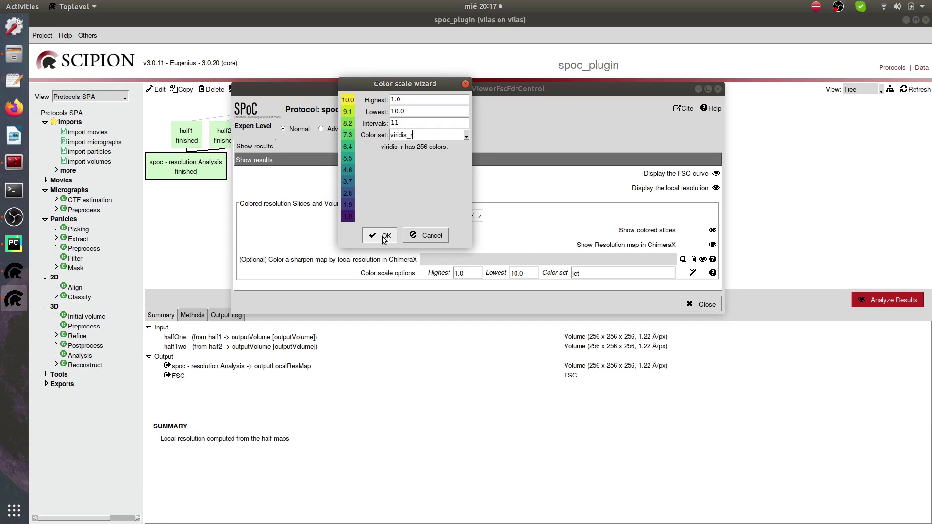
Show the colored local resolution slices in viridis_r along the z axis and along the y axis, examine each figure, and close both
click(712, 231)
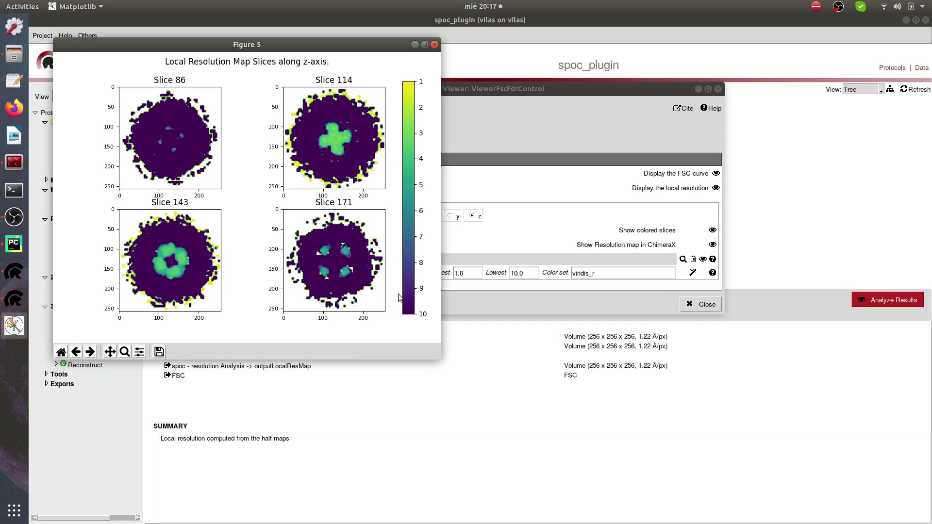
click(435, 46)
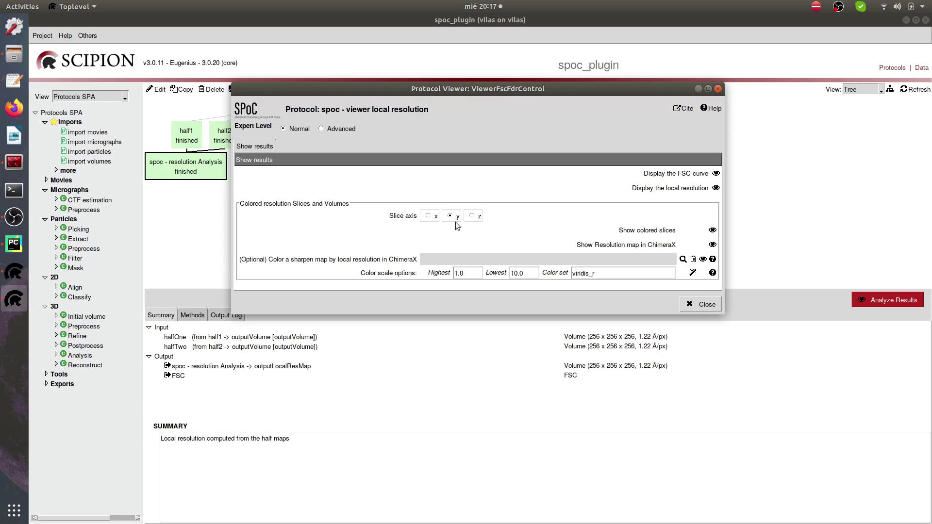
click(713, 231)
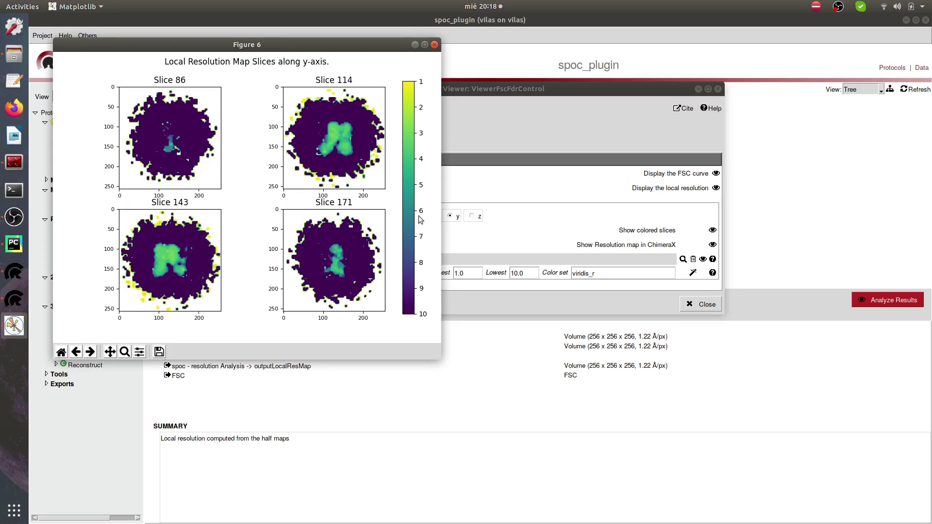
click(434, 45)
Set the highest value of the color scale to 2.44 and examine the resolution map in ChimeraX from several angles
drag(482, 273, 447, 265)
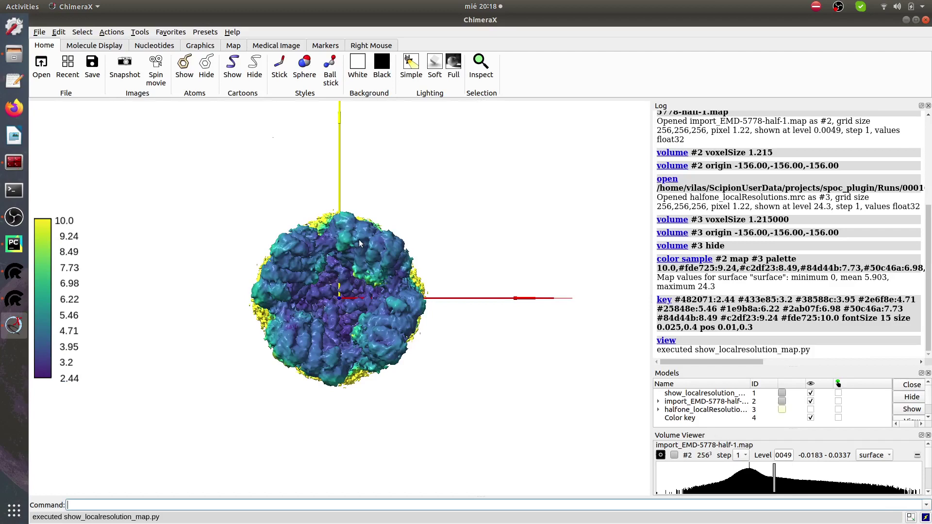
drag(360, 240, 362, 234)
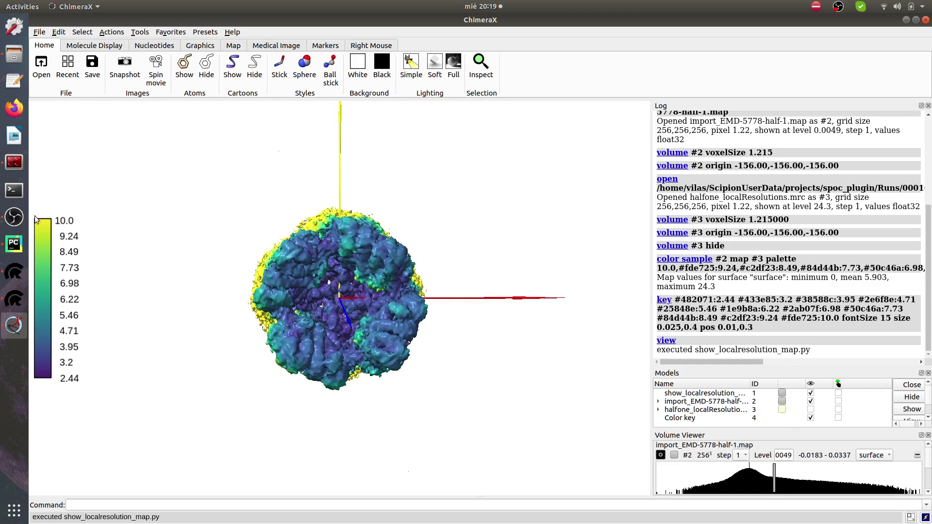
drag(400, 233, 362, 348)
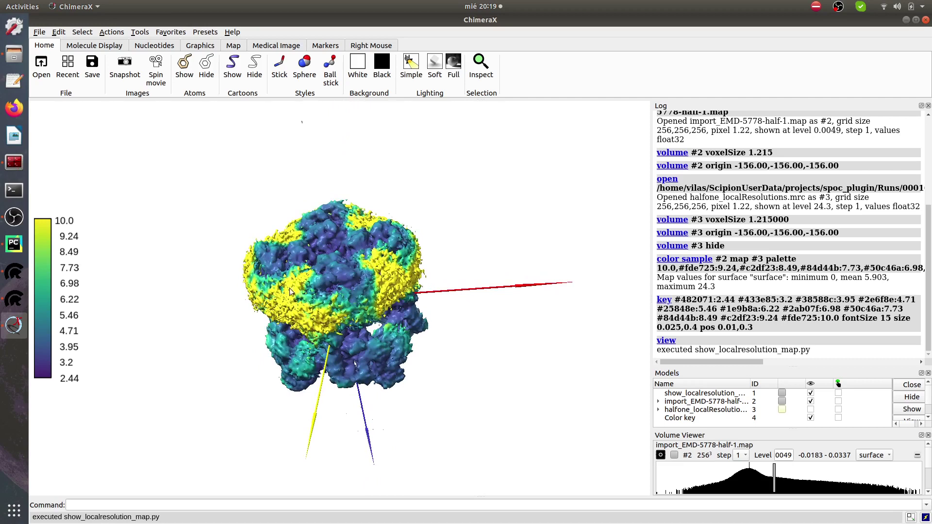
Raise the surface level of import_EMD-5778-half-1.map to about 0.0095, examine the colored map from another side, and close ChimeraX
drag(775, 473, 798, 477)
mouse_move(334, 335)
mouse_down()
mouse_move(370, 299)
mouse_move(418, 293)
mouse_move(436, 305)
mouse_up()
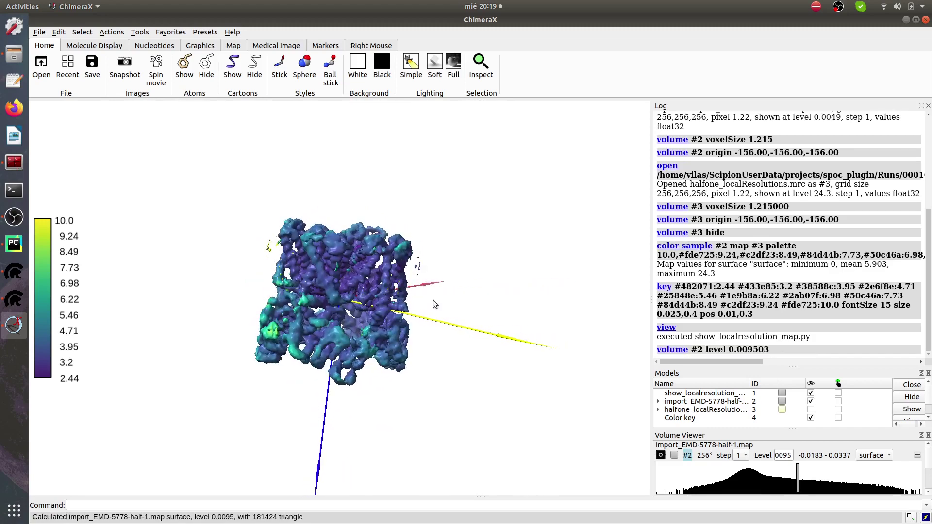
click(926, 21)
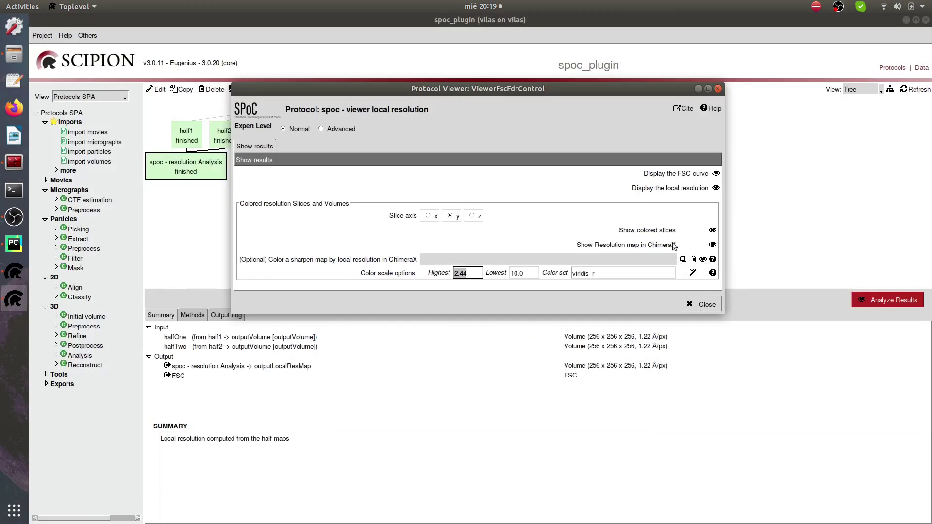